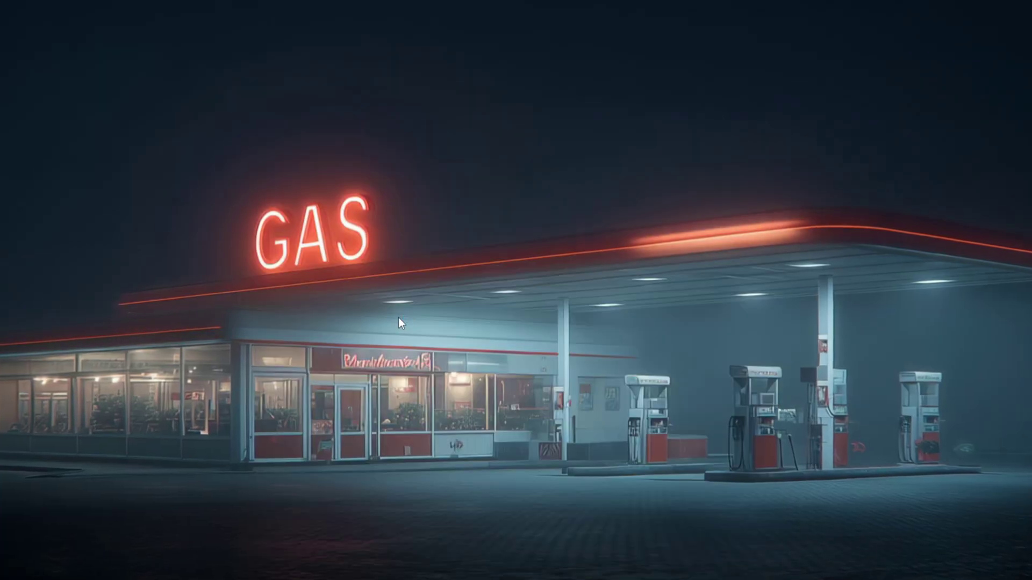
# Set the number of processors to 16 in the advanced boot options of System Configuration.
pyautogui.click(378, 175)
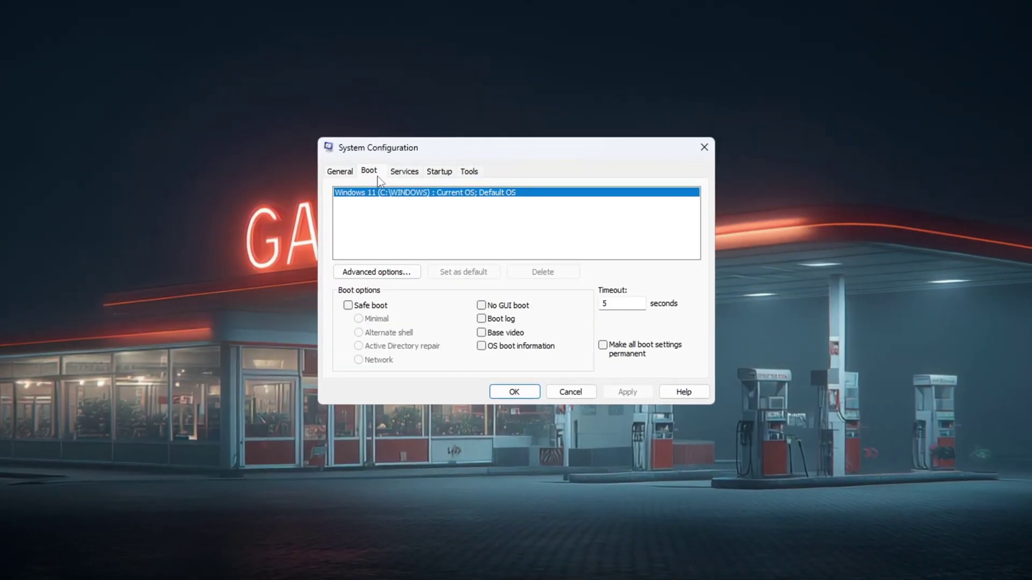
pyautogui.click(383, 268)
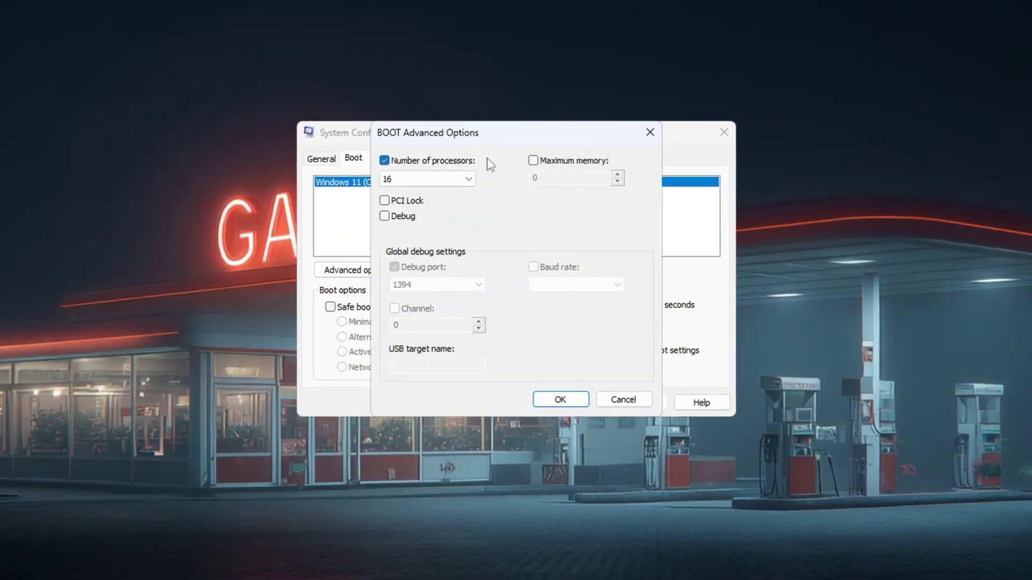
pyautogui.click(428, 174)
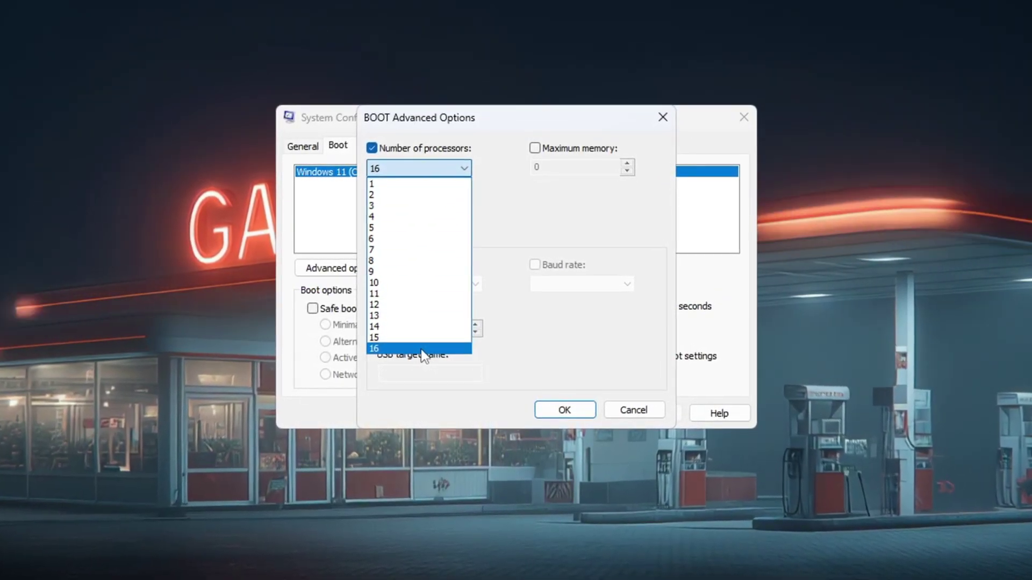
pyautogui.click(424, 348)
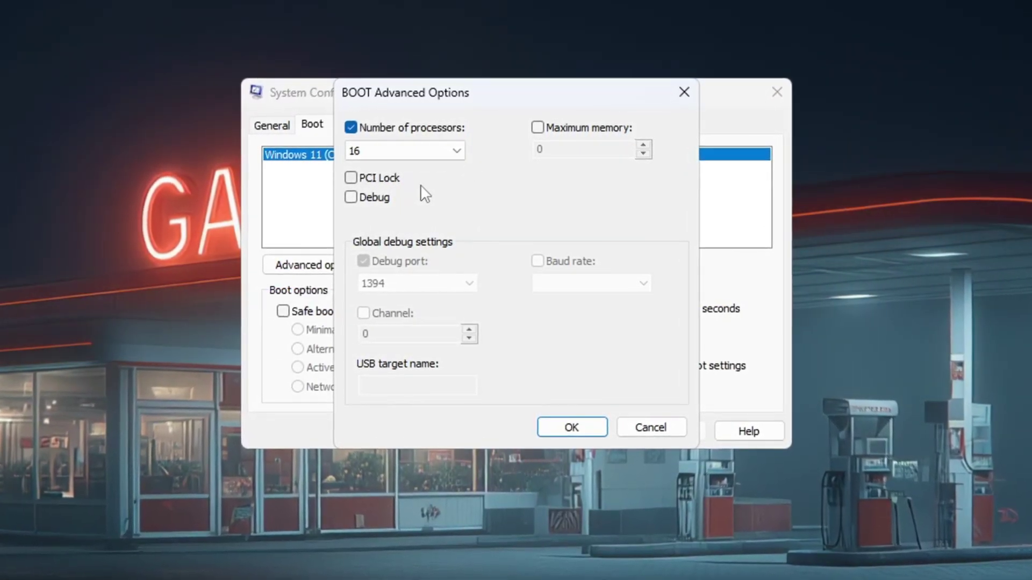
pyautogui.click(570, 428)
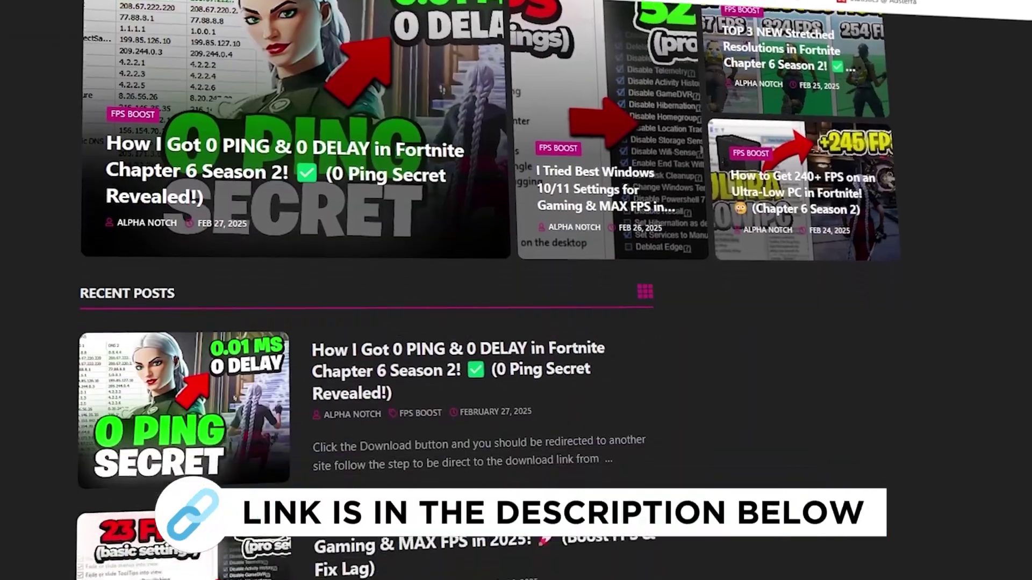
pyautogui.scroll(-8, 365, 323)
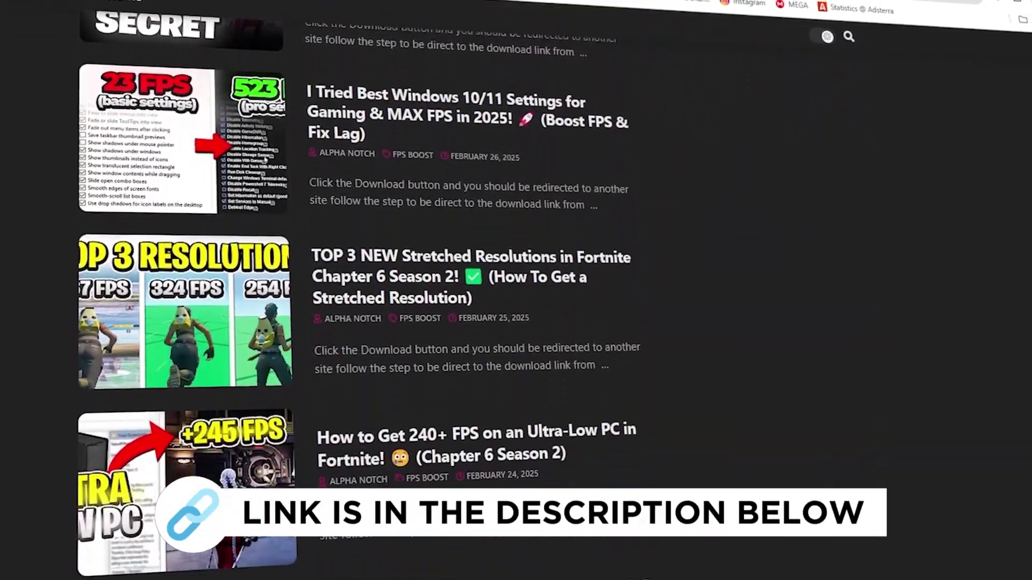
pyautogui.scroll(-5, 365, 322)
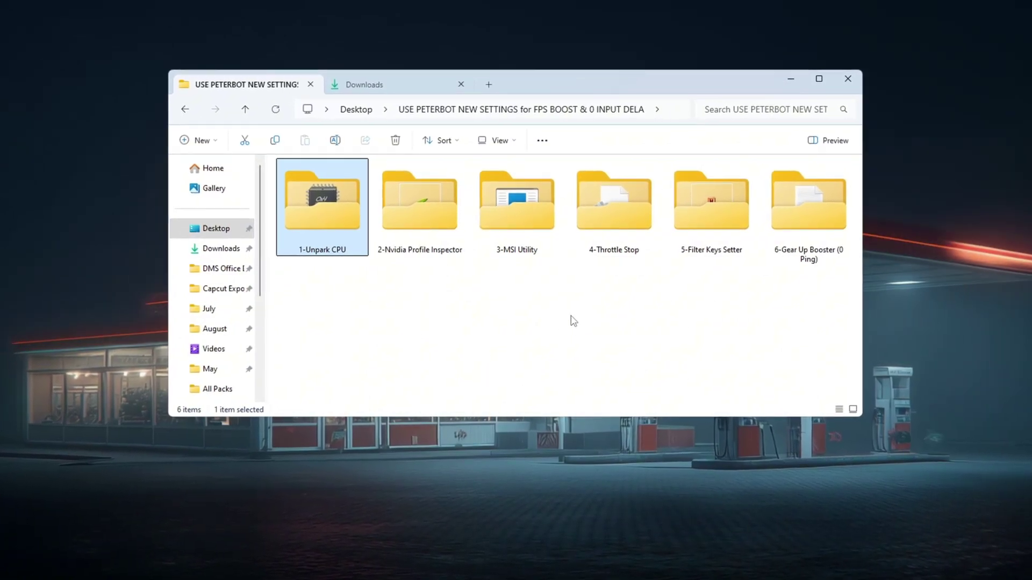
# Launch UnparkCpu.exe from the 1-Unpark CPU folder and minimize the folder window.
pyautogui.doubleClick(312, 184)
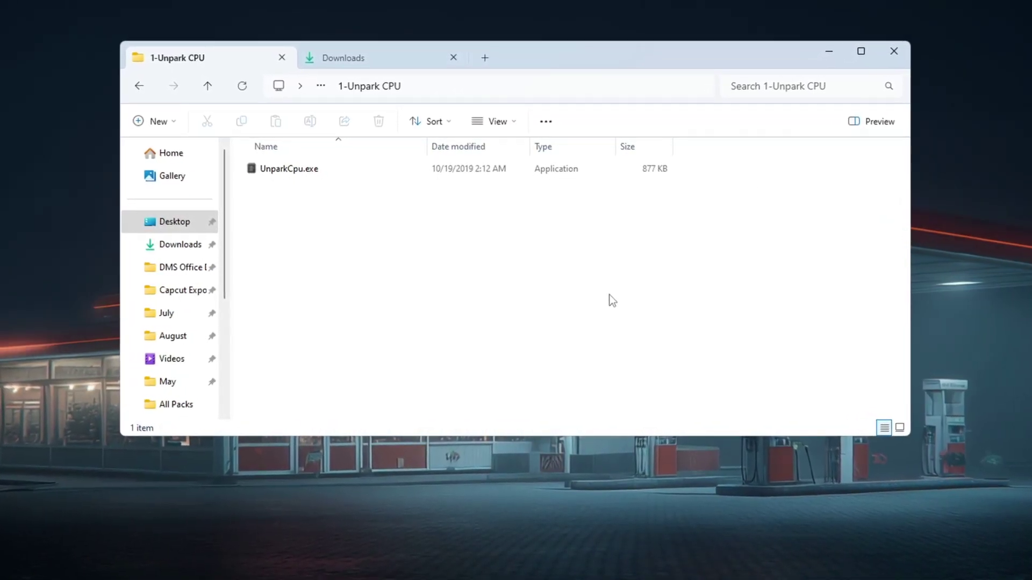
pyautogui.click(309, 170)
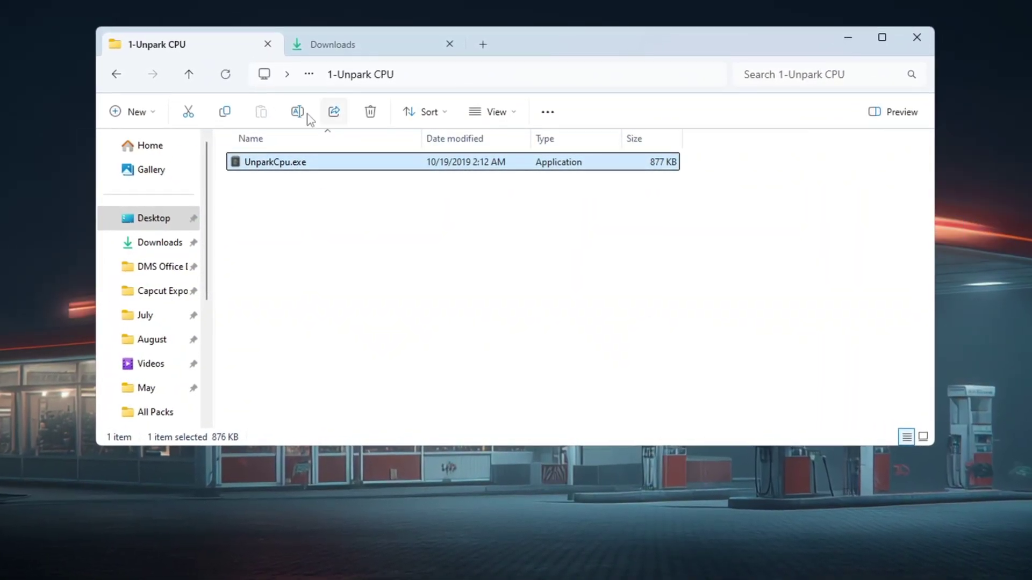
pyautogui.rightClick(301, 163)
pyautogui.click(373, 262)
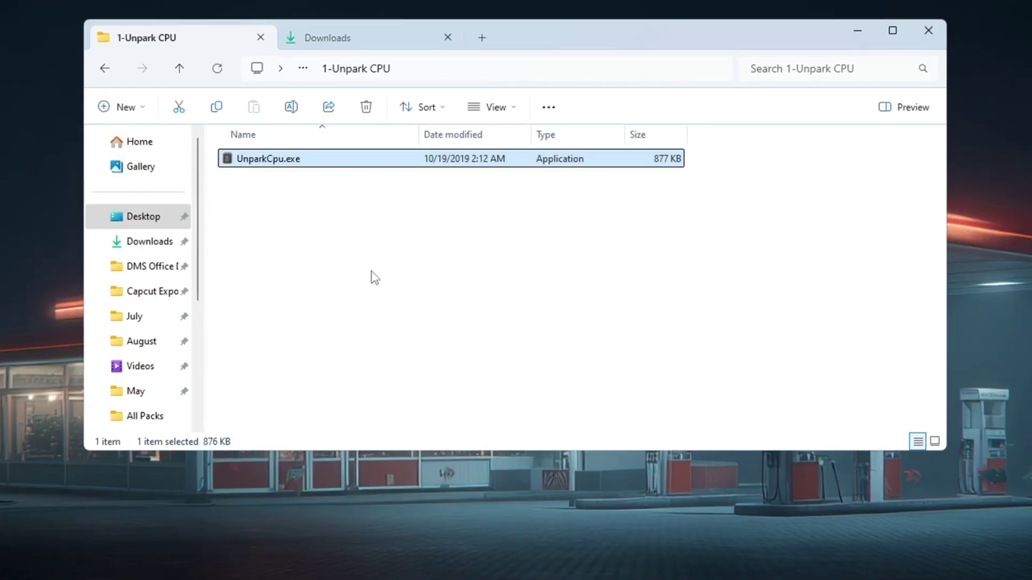
pyautogui.click(859, 28)
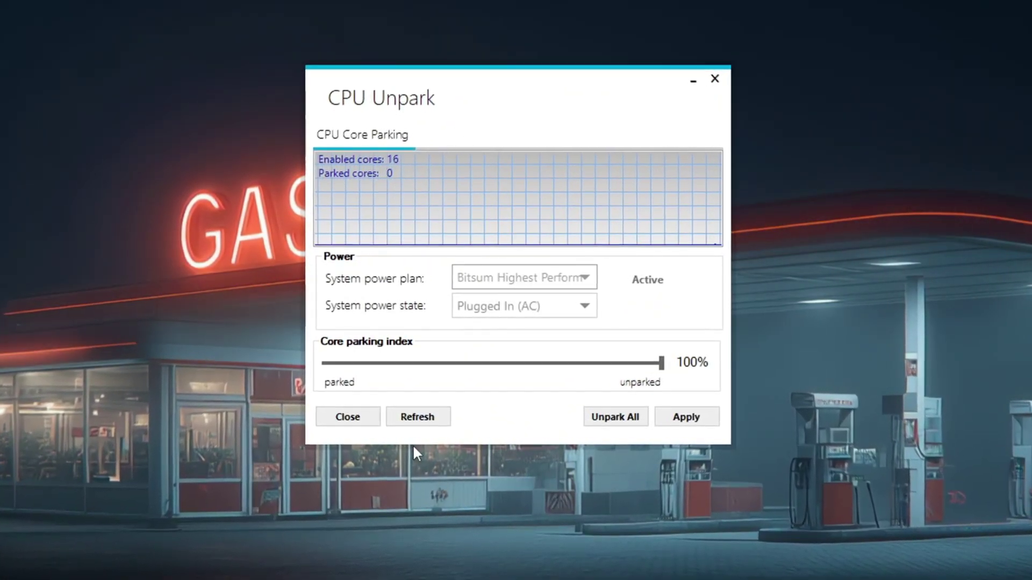
# Unpark all CPU cores and apply the core parking index of 100%.
pyautogui.click(613, 417)
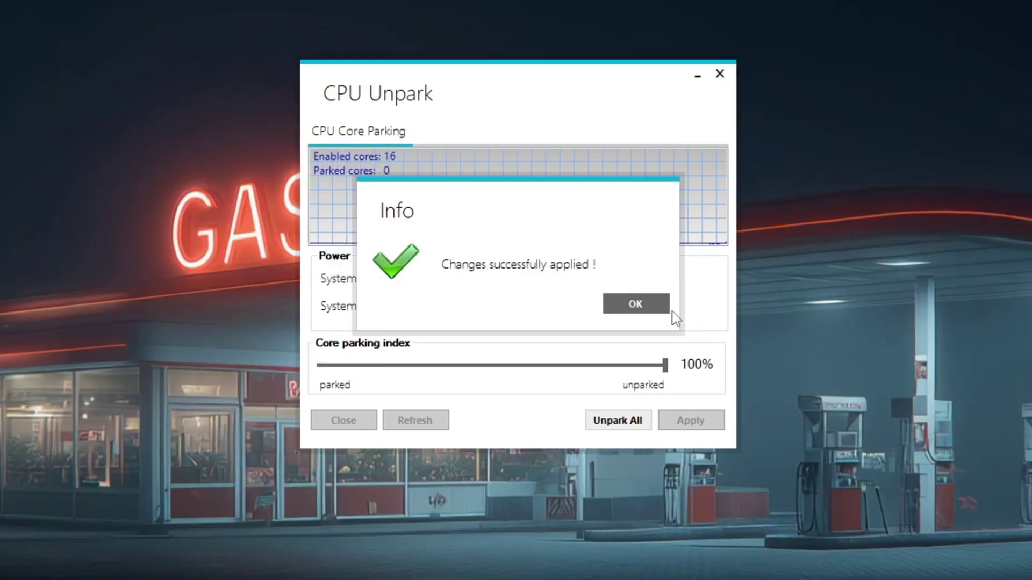
pyautogui.click(660, 307)
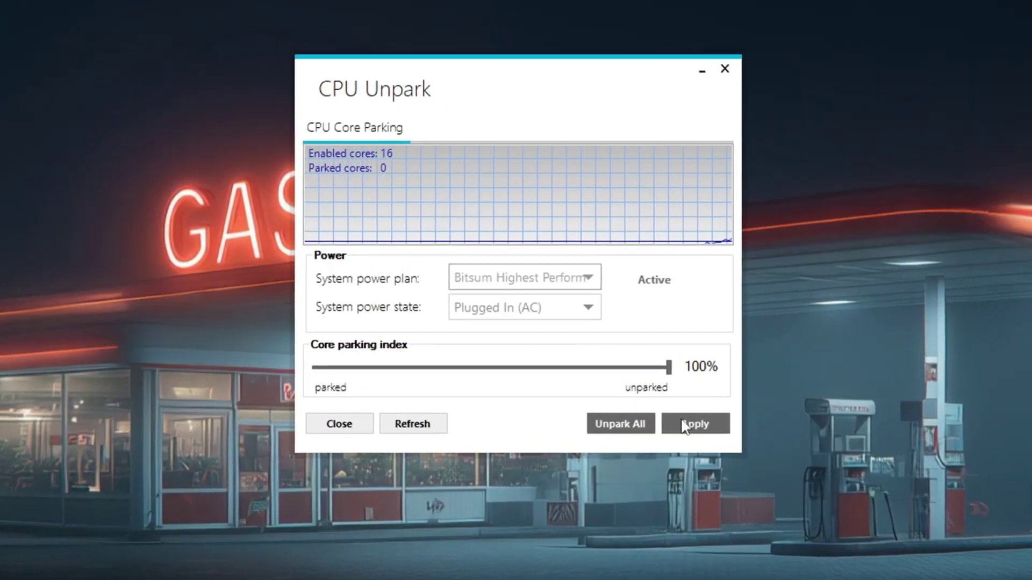
pyautogui.click(683, 426)
pyautogui.click(623, 301)
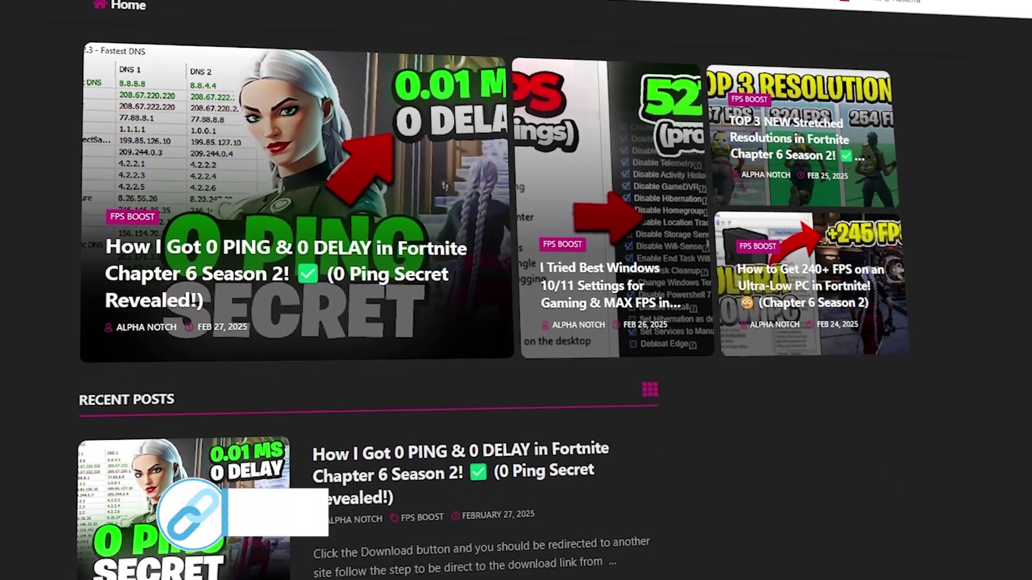
pyautogui.scroll(-9, 365, 290)
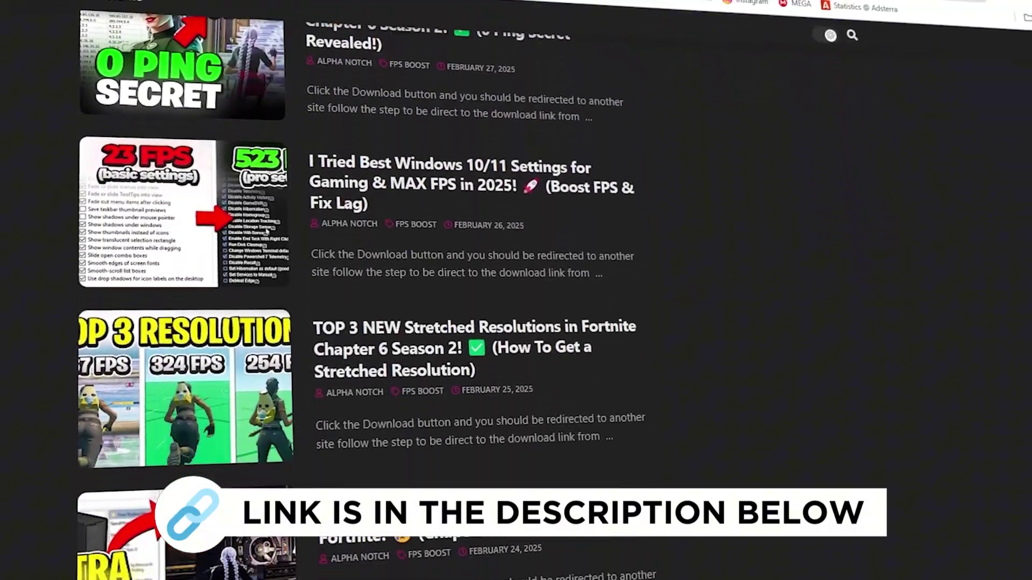
pyautogui.scroll(-10, 365, 291)
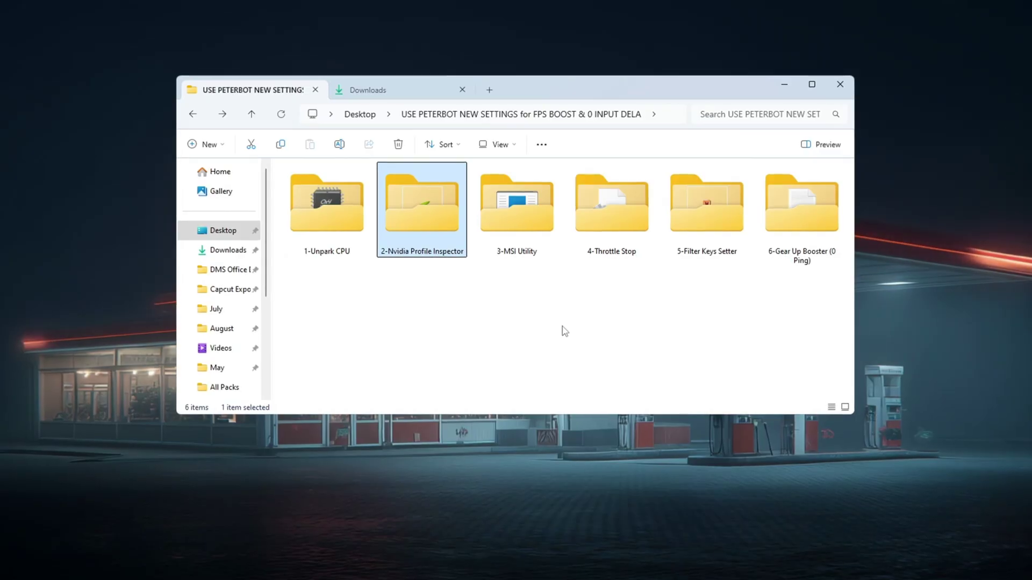
# Open the 2-Nvidia Profile Inspector folder and select the Fortnite profile in NVIDIA Profile Inspector.
pyautogui.doubleClick(421, 231)
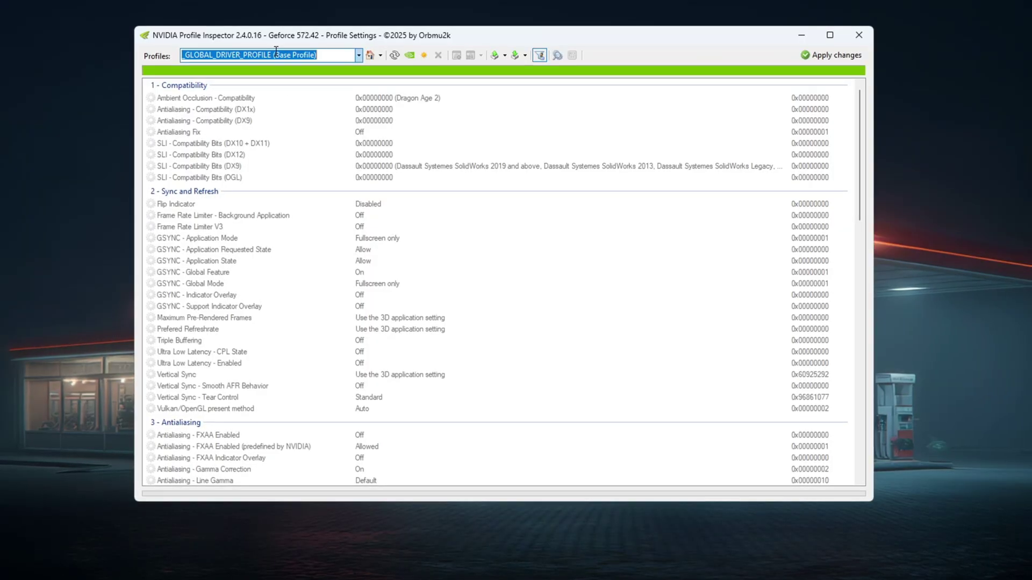
pyautogui.write('for')
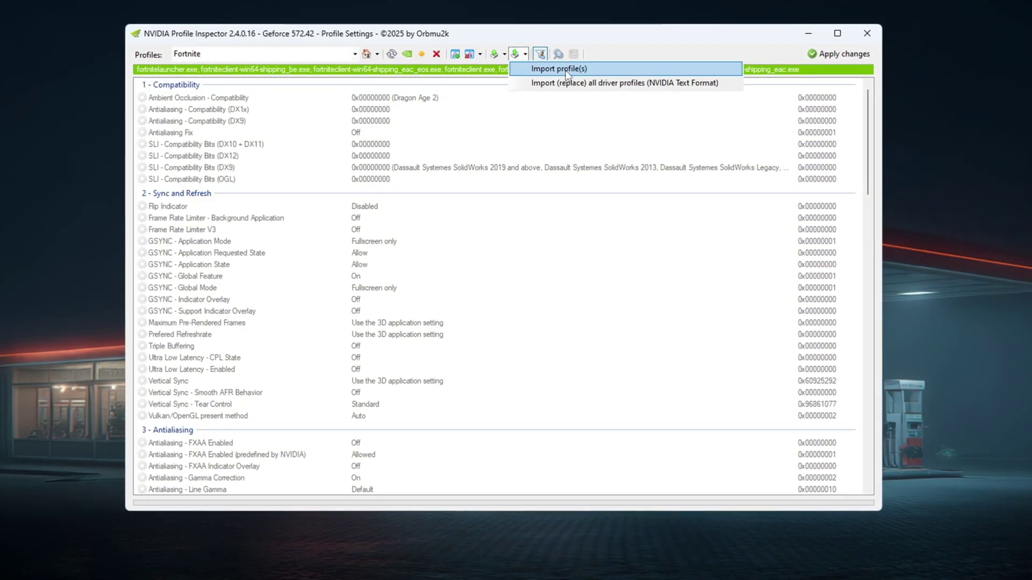
# Check the available values for Antialiasing - Transparency Supersampling in the Fortnite profile.
pyautogui.scroll(-8, 547, 213)
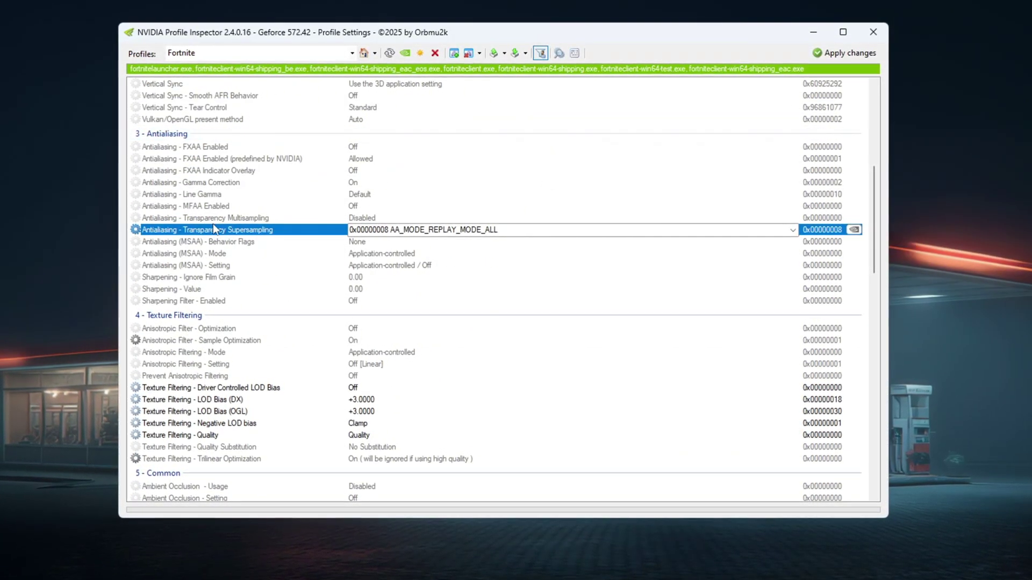
pyautogui.click(793, 231)
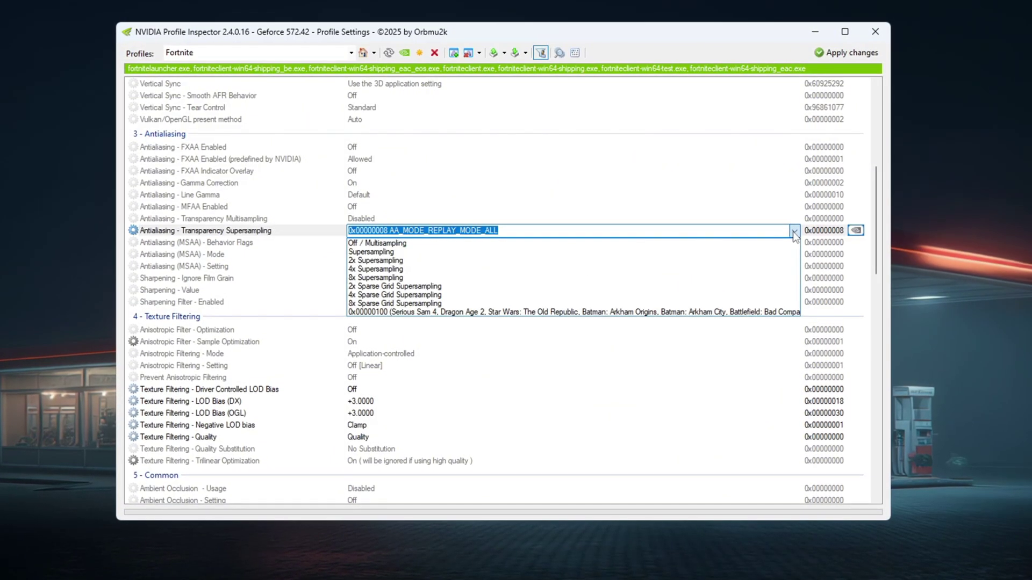
pyautogui.click(278, 244)
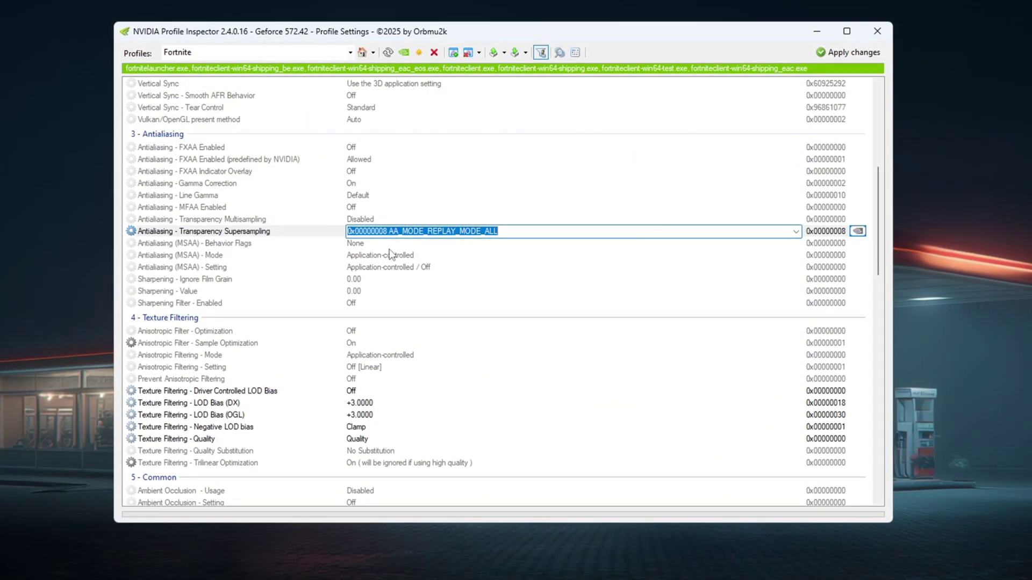
# Check the Driver Controlled LOD Bias, LOD Bias (DX), LOD Bias (OGL) and Negative LOD bias settings under Texture Filtering.
pyautogui.scroll(-3, 389, 249)
pyautogui.click(197, 290)
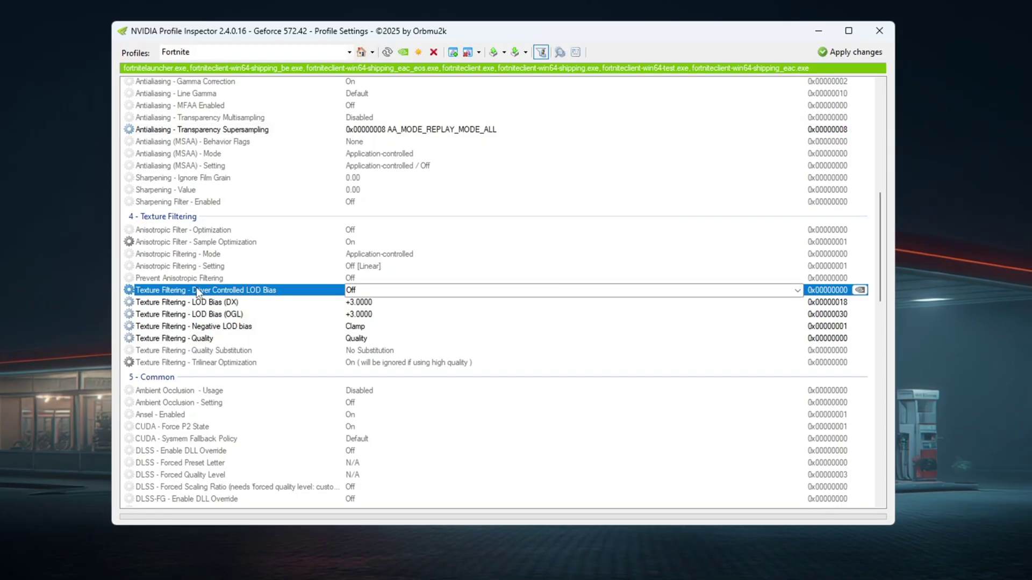
pyautogui.click(215, 305)
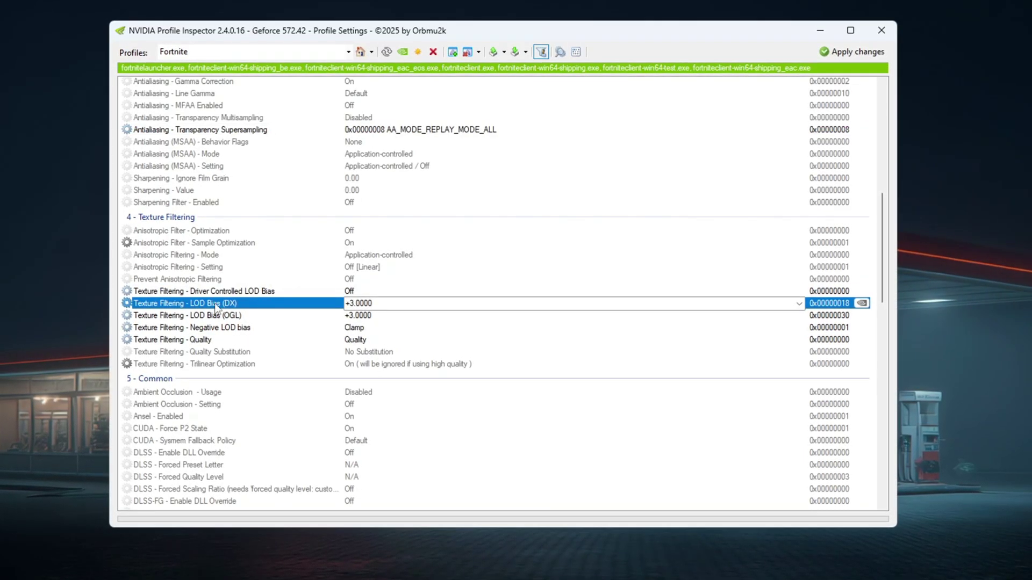
pyautogui.click(169, 319)
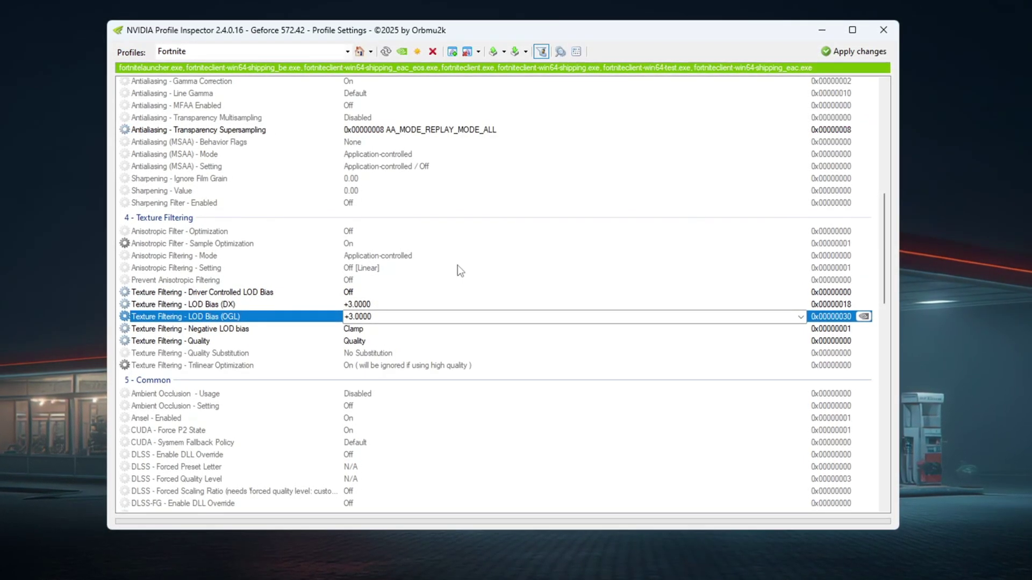
pyautogui.click(408, 304)
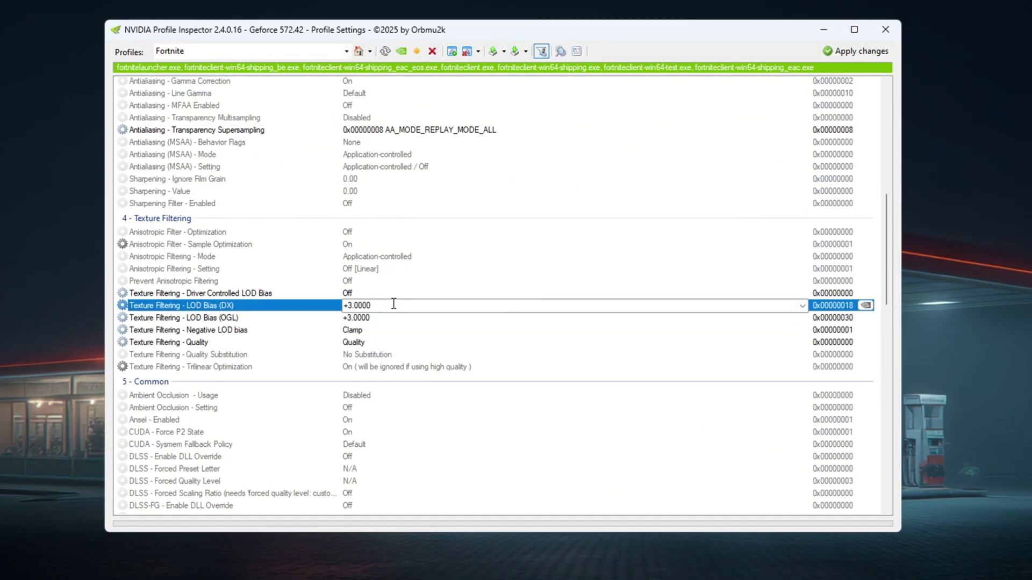
pyautogui.click(367, 308)
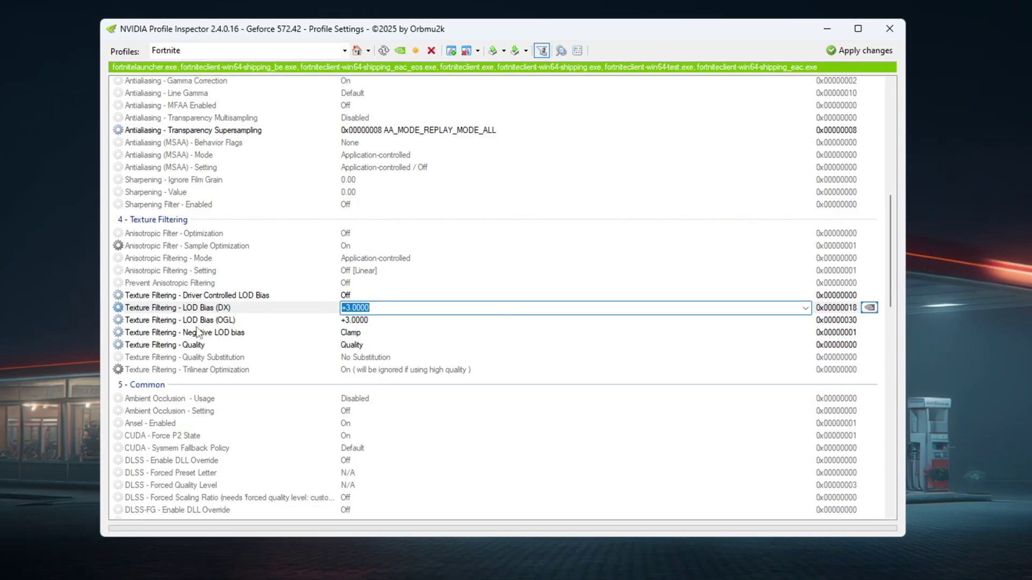
pyautogui.click(137, 332)
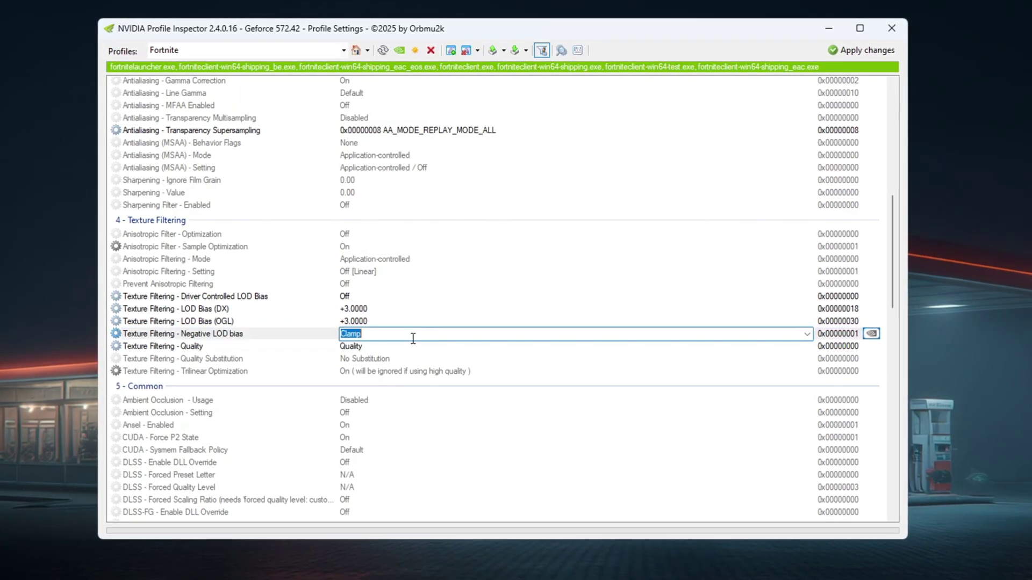
# Set Texture Filtering - Quality to High quality in the Fortnite profile.
pyautogui.click(202, 346)
pyautogui.click(807, 346)
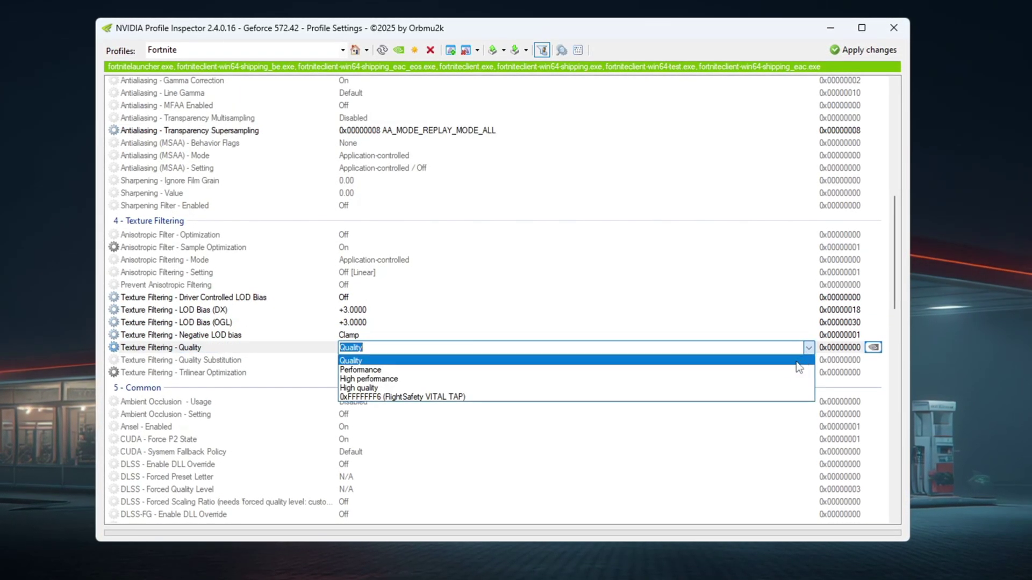
pyautogui.scroll(-6, 247, 348)
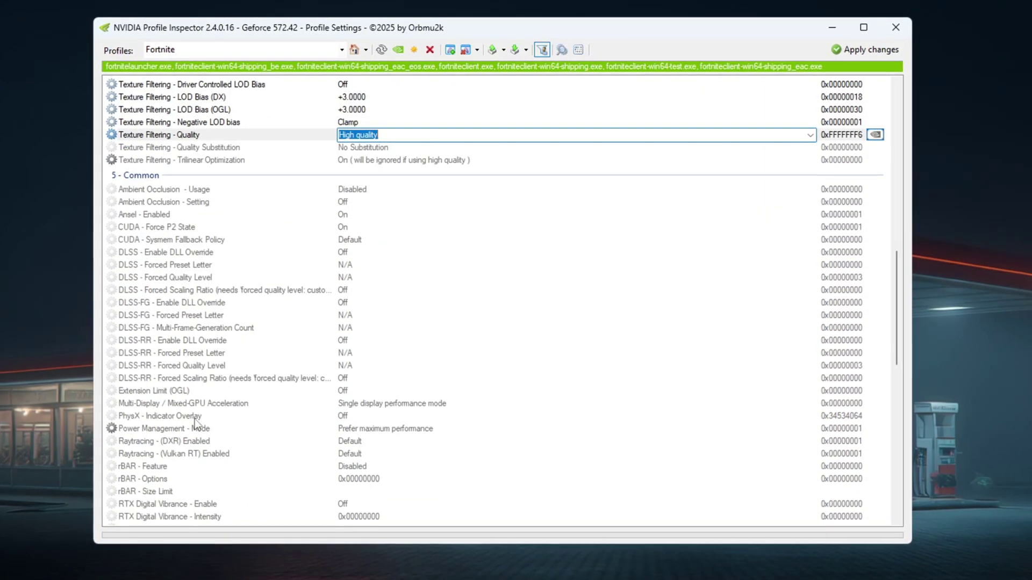
# Check the Power Management - Mode setting in the Common section and display its available values.
pyautogui.click(196, 427)
pyautogui.scroll(-3, 322, 414)
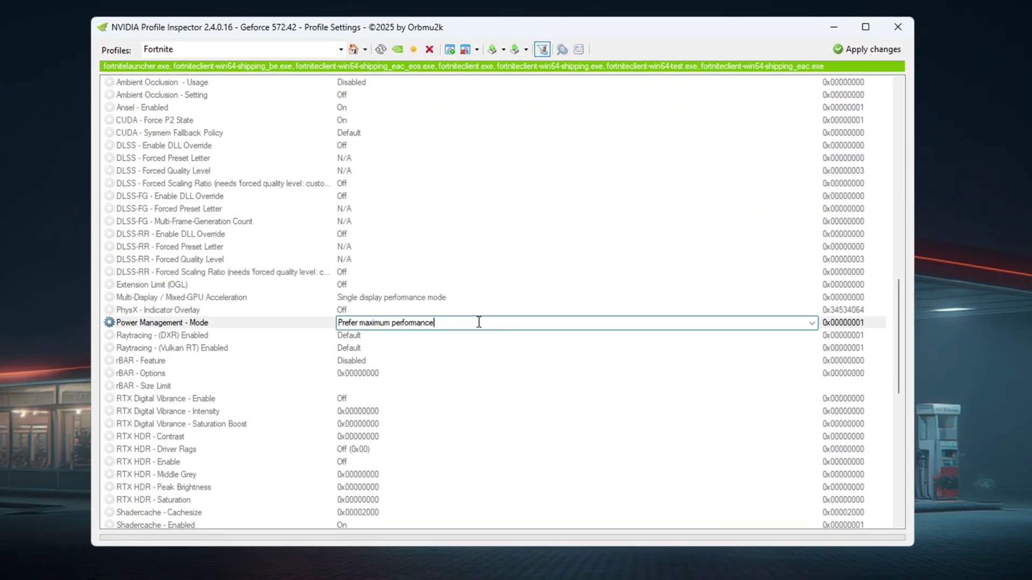
pyautogui.click(812, 324)
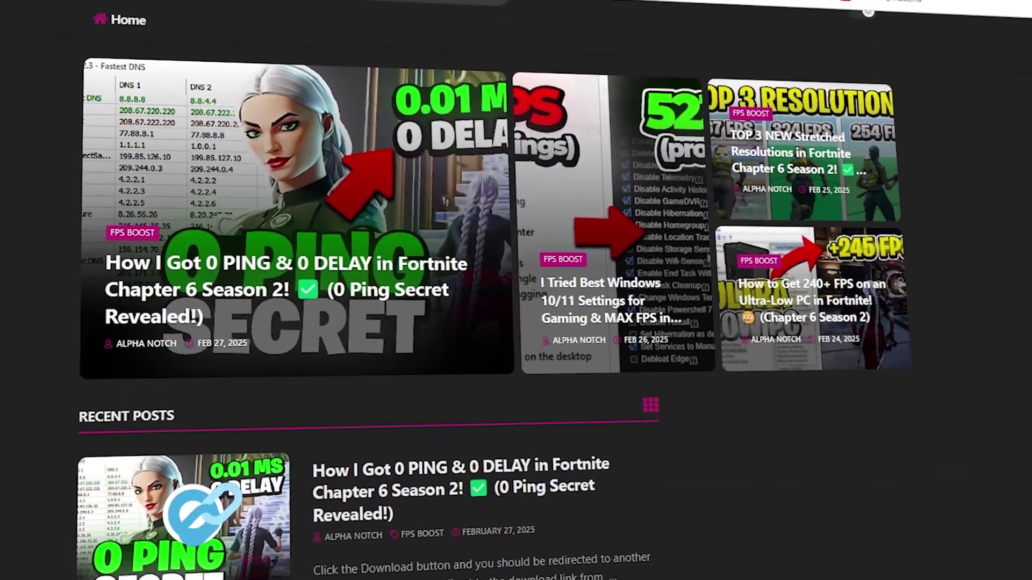
pyautogui.scroll(-8, 473, 290)
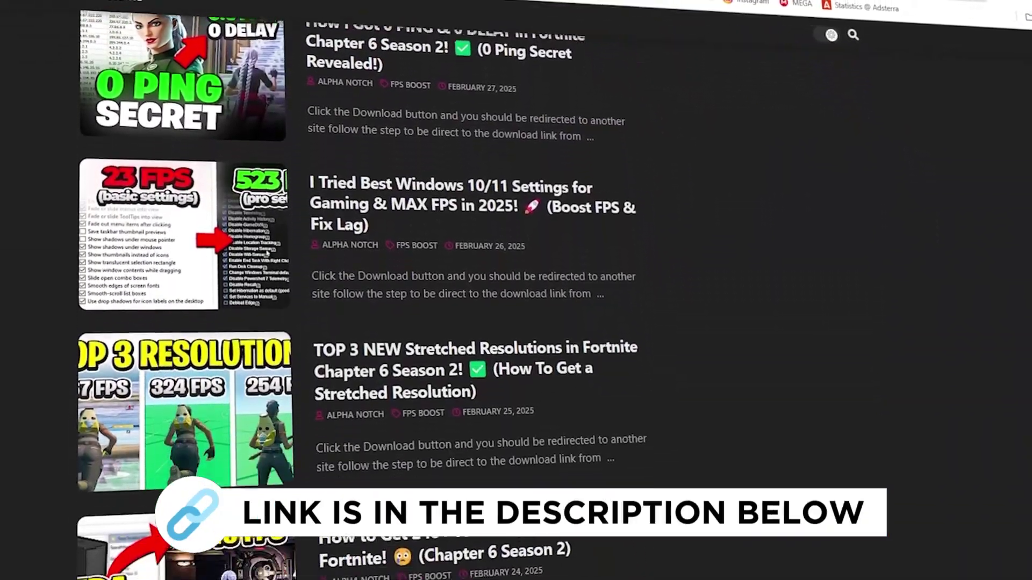
pyautogui.scroll(-10, 473, 290)
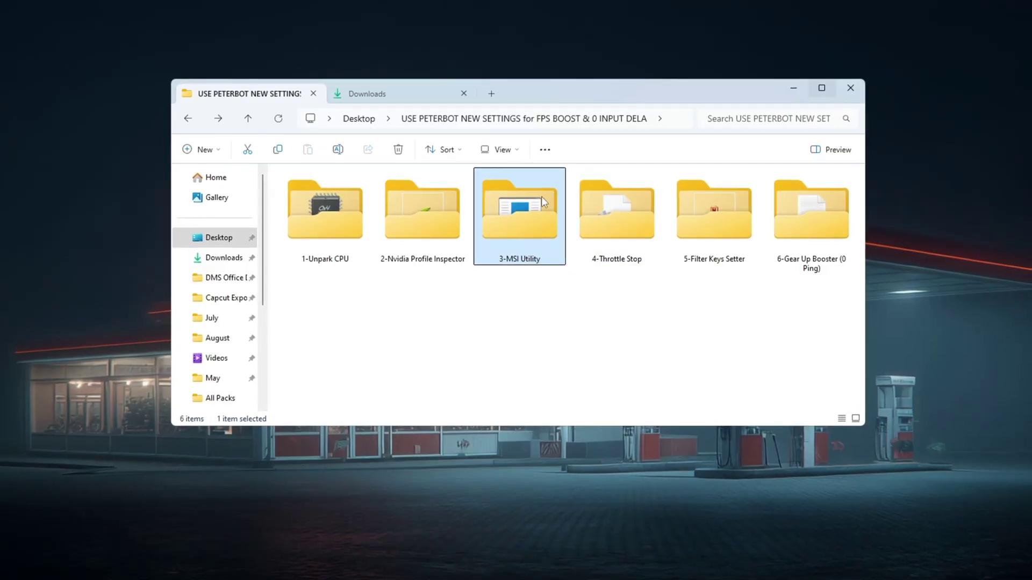
# Launch MSI Mode Utility 3.0.exe from the 3-MSI Utility folder.
pyautogui.doubleClick(542, 202)
pyautogui.click(375, 193)
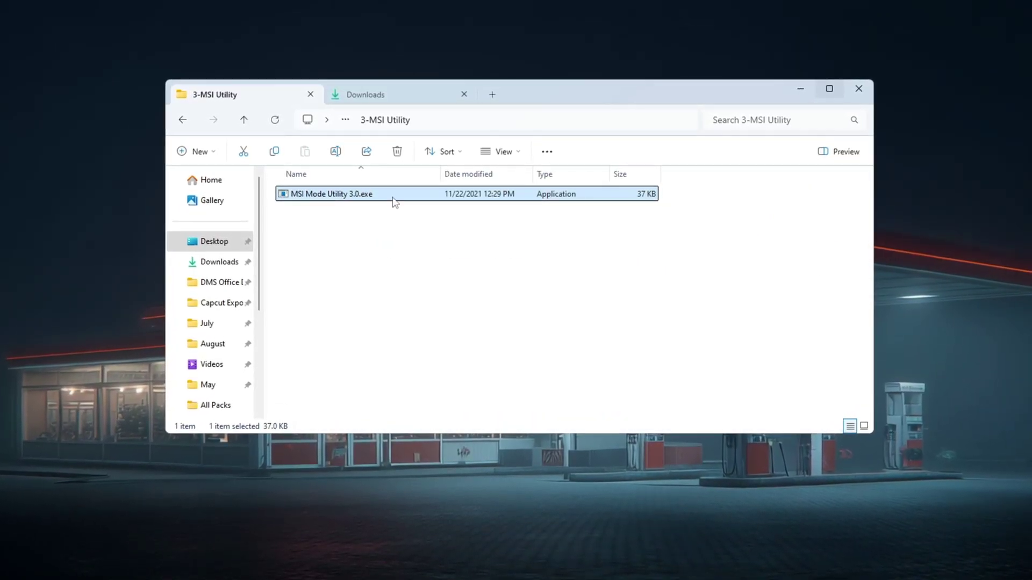
pyautogui.rightClick(394, 201)
pyautogui.click(430, 286)
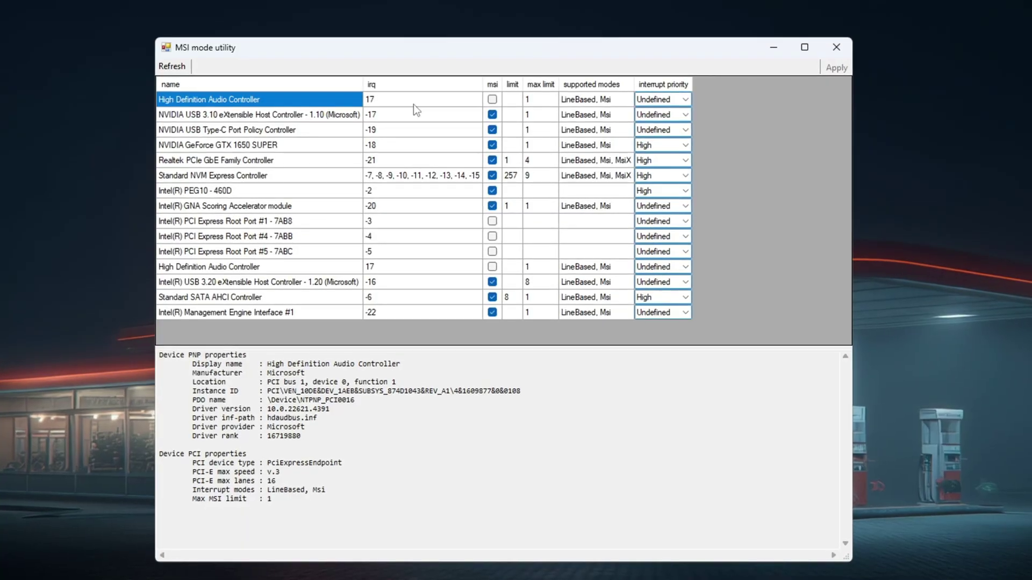
# Set the interrupt priority to High for the NVIDIA GeForce GTX 1650 SUPER and the Intel(R) PEG10 - 460D.
pyautogui.click(215, 145)
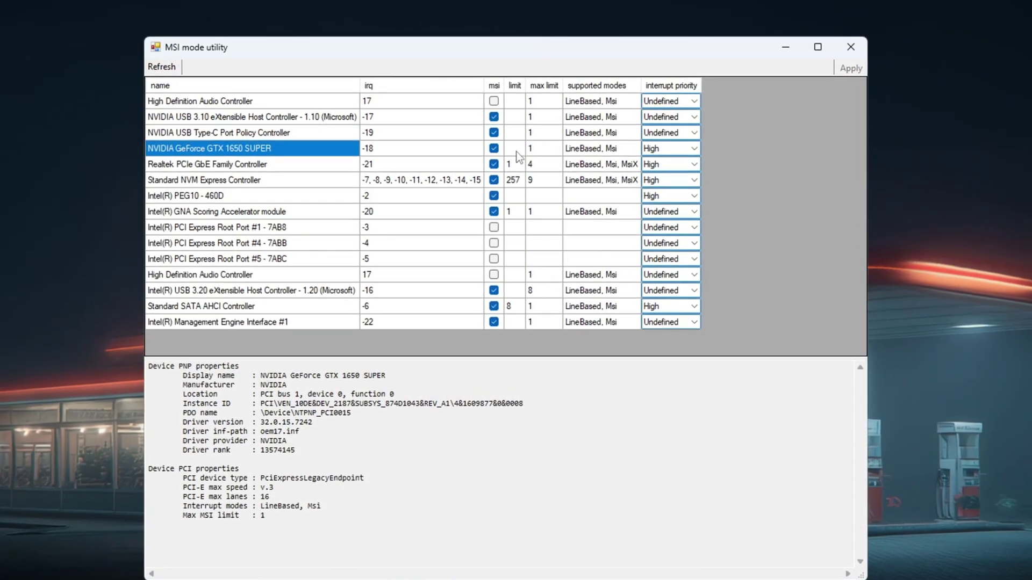
pyautogui.click(696, 150)
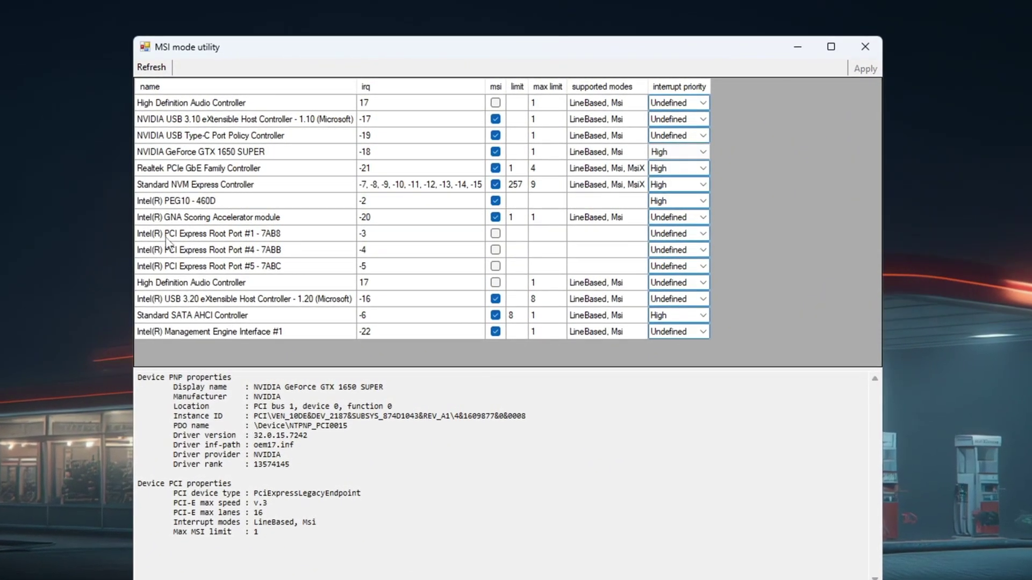
pyautogui.click(194, 200)
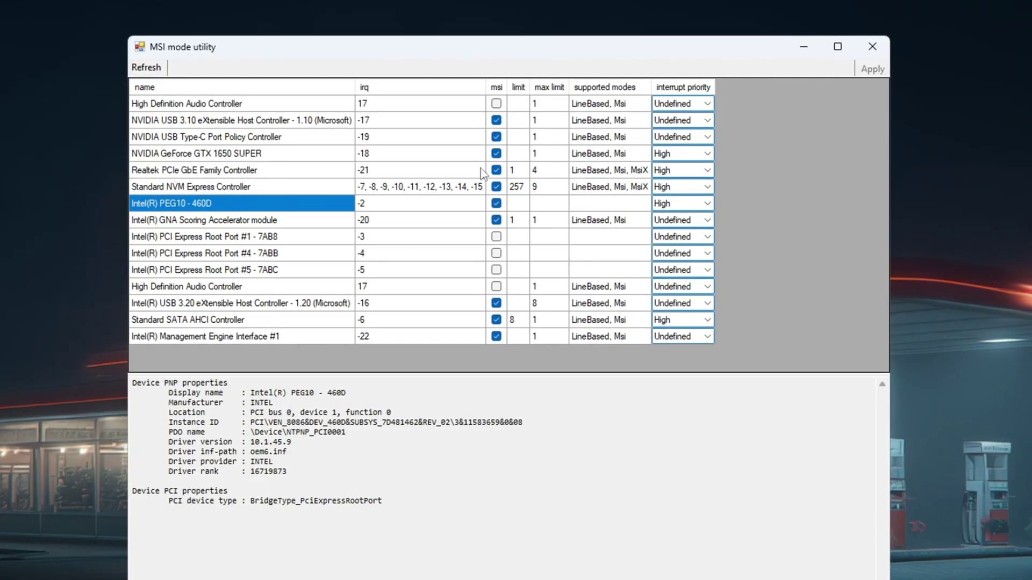
pyautogui.click(700, 208)
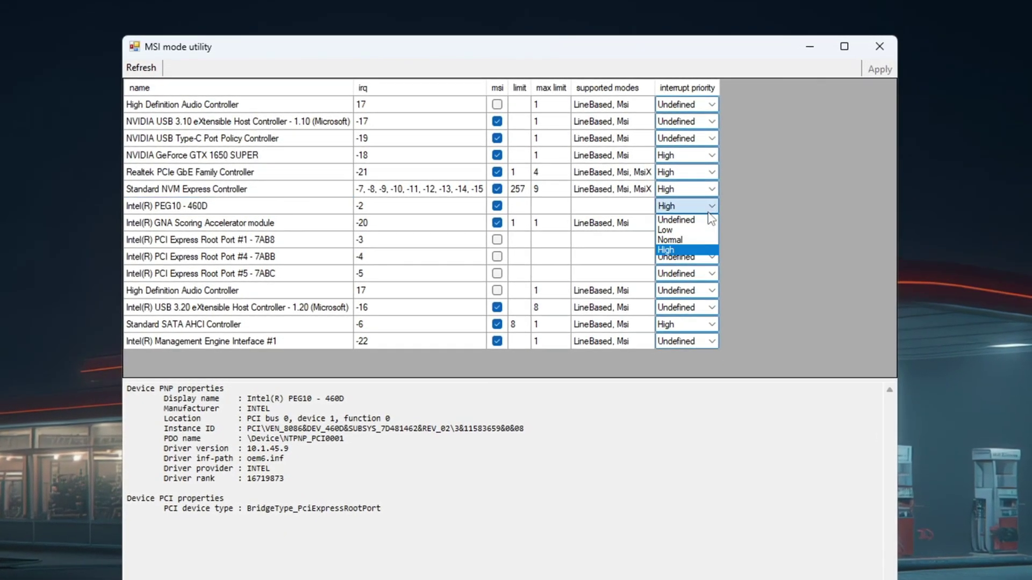
pyautogui.click(698, 252)
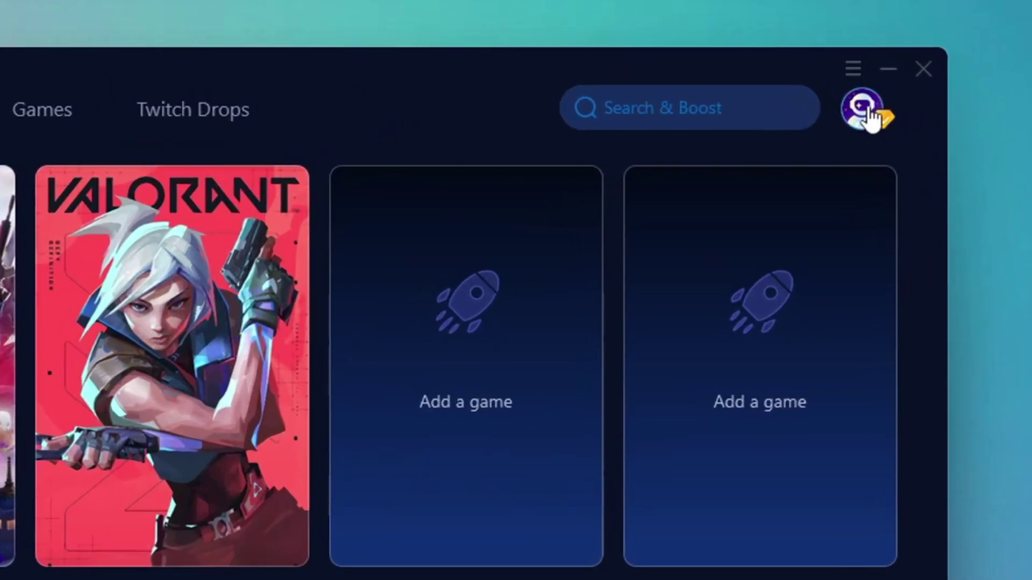
# Switch to GearUP Booster, browse its supported games and start boosting Fortnite.
pyautogui.click(870, 115)
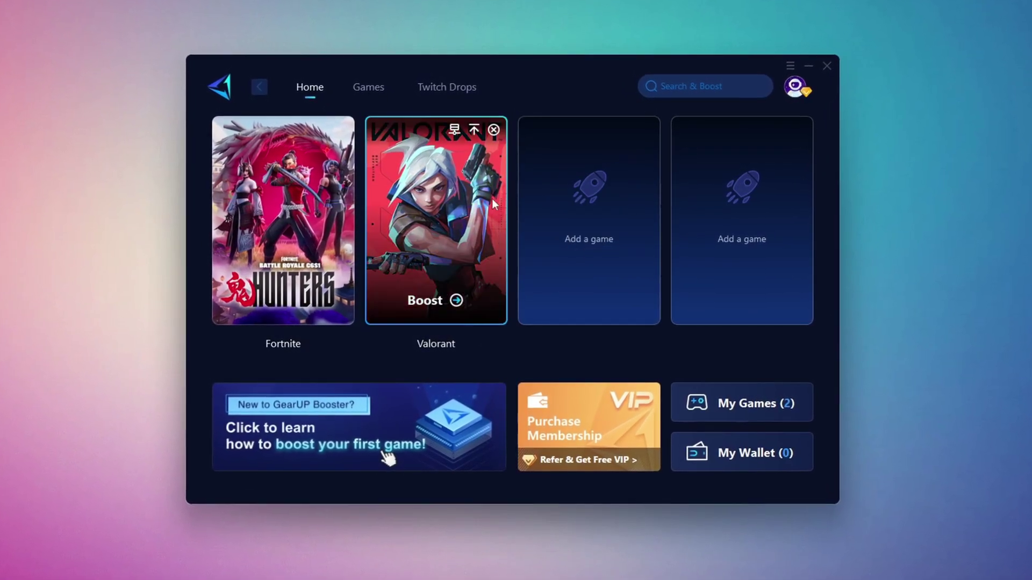
pyautogui.click(371, 91)
pyautogui.scroll(-5, 559, 225)
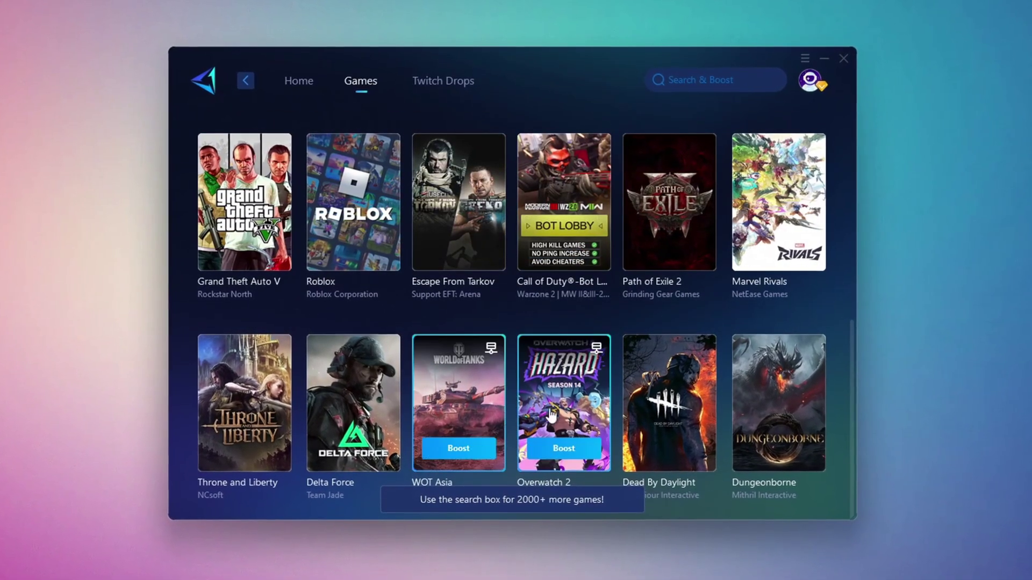
pyautogui.click(295, 81)
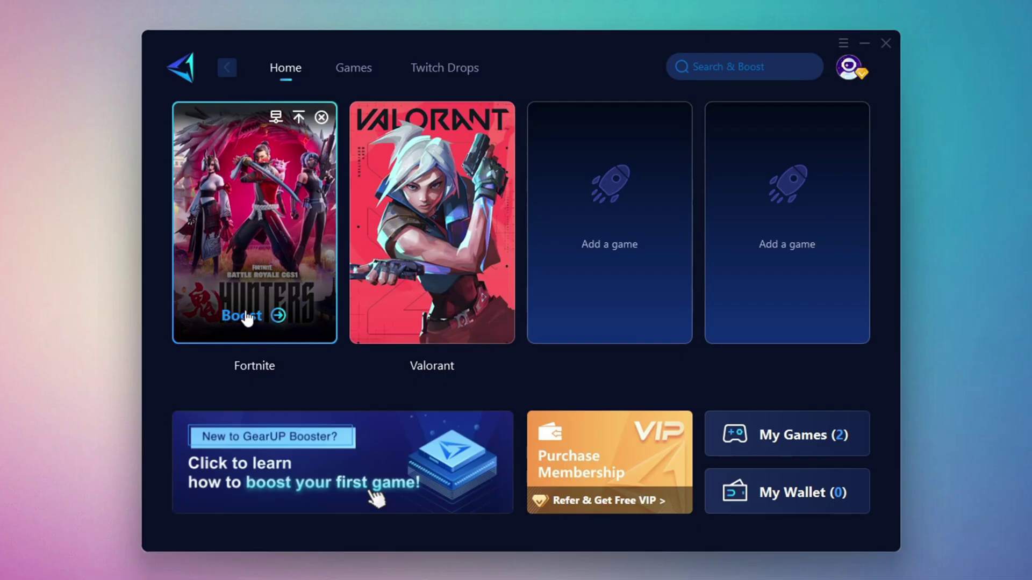
pyautogui.click(245, 314)
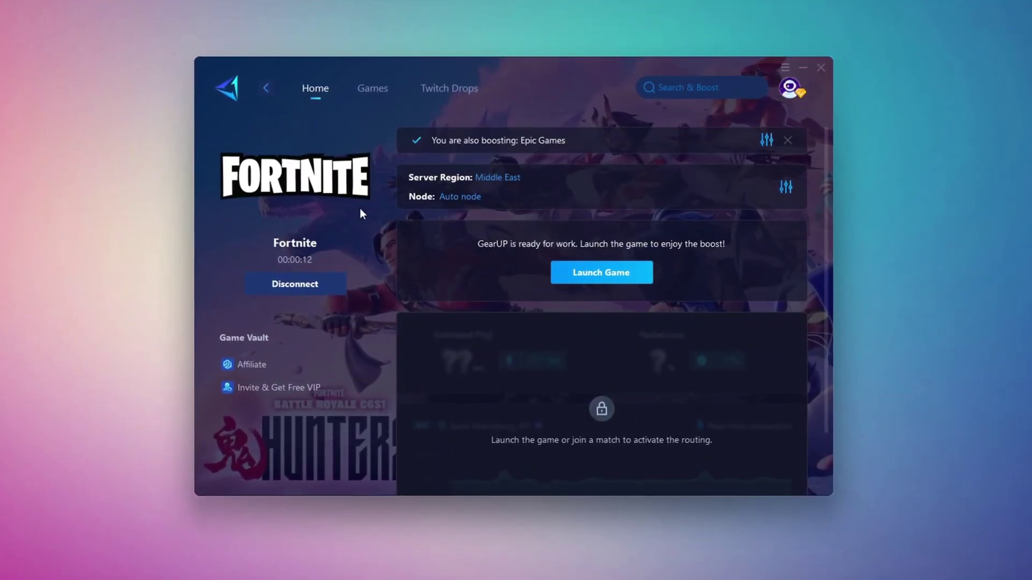
# Review the available game server regions and nodes for the Fortnite boost and close GearUP Booster.
pyautogui.click(498, 180)
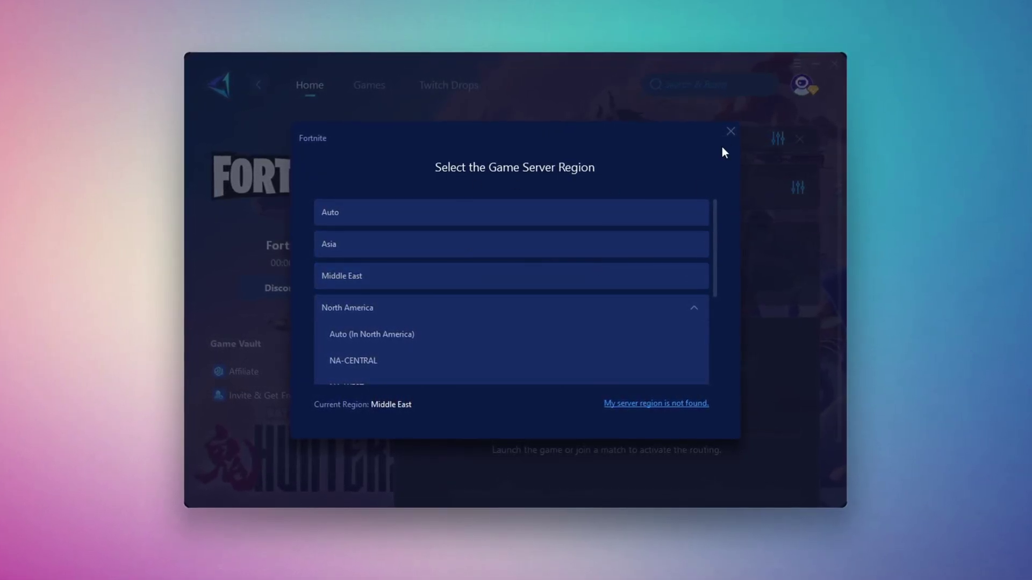
pyautogui.click(730, 132)
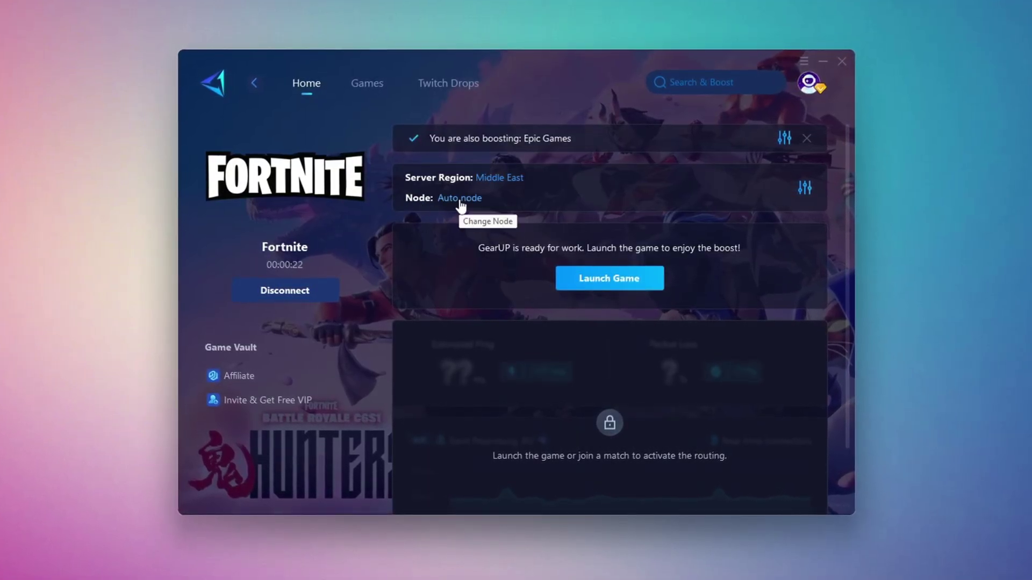
pyautogui.click(460, 199)
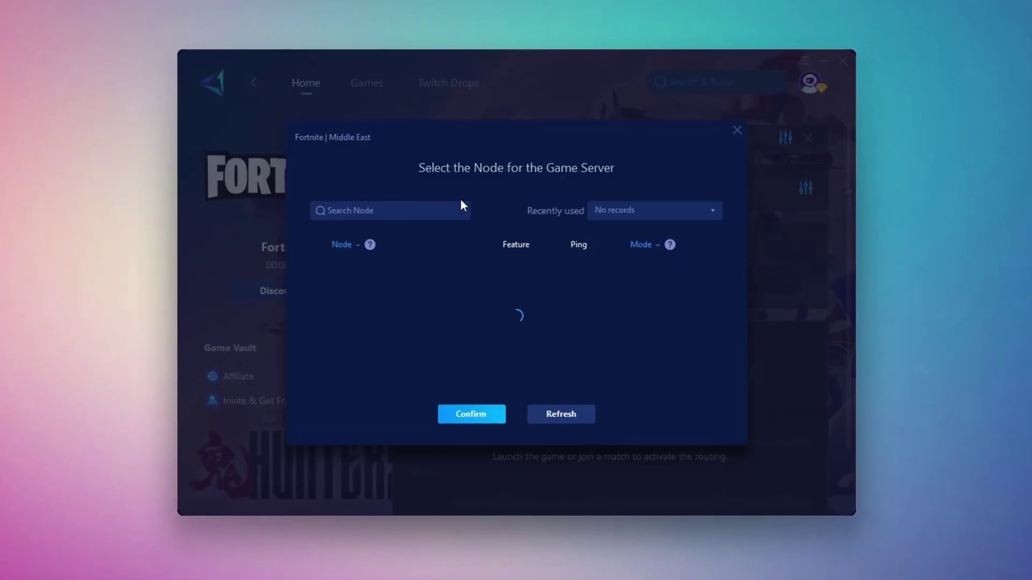
pyautogui.scroll(-1, 488, 306)
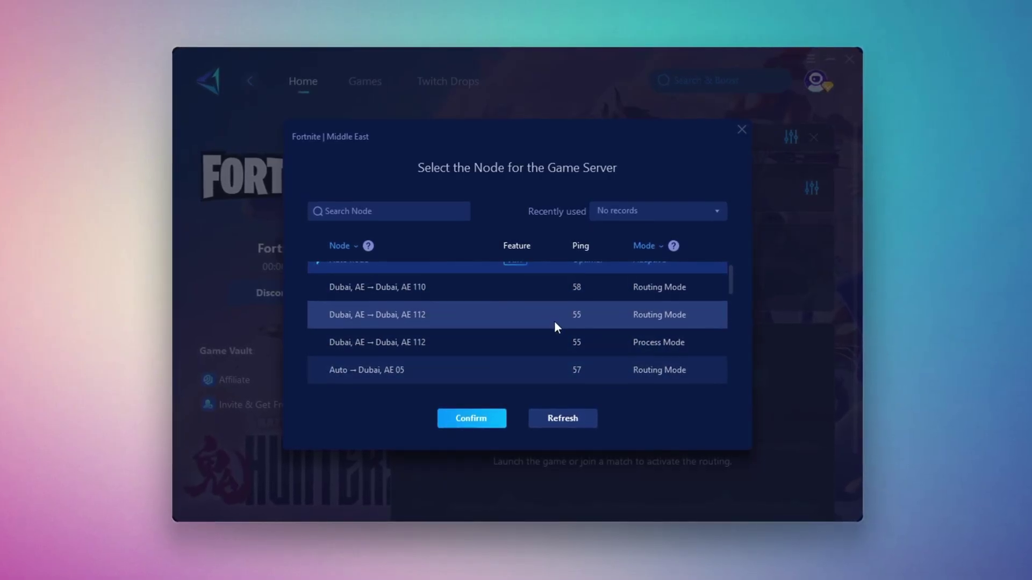
pyautogui.scroll(1, 477, 327)
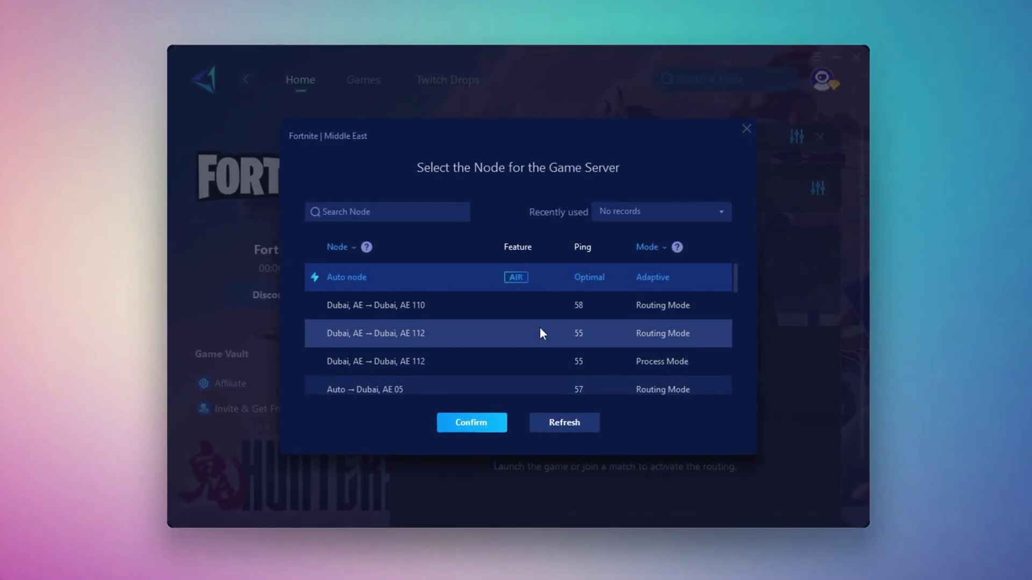
pyautogui.click(746, 129)
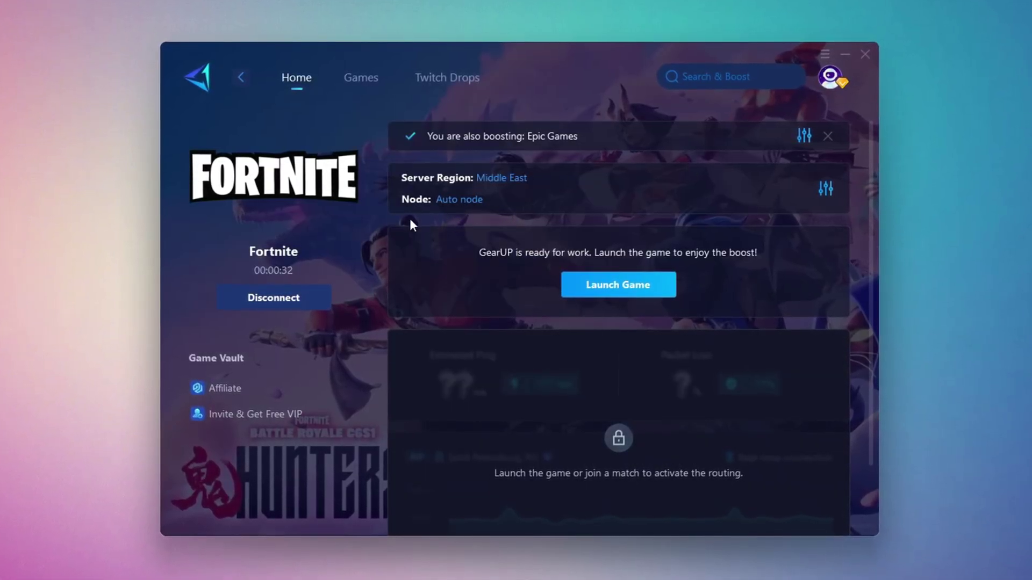
pyautogui.click(870, 54)
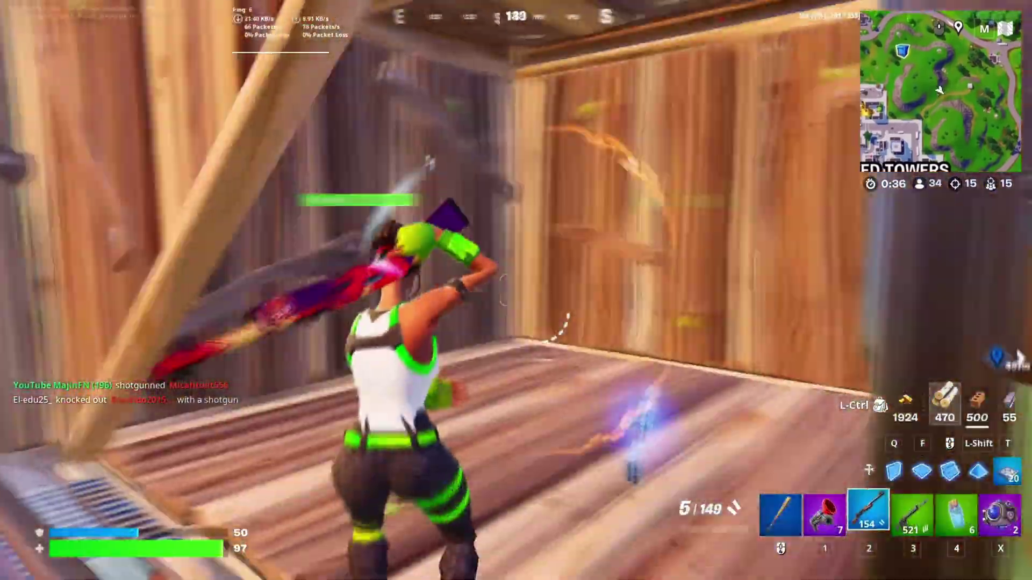
pyautogui.press('q')
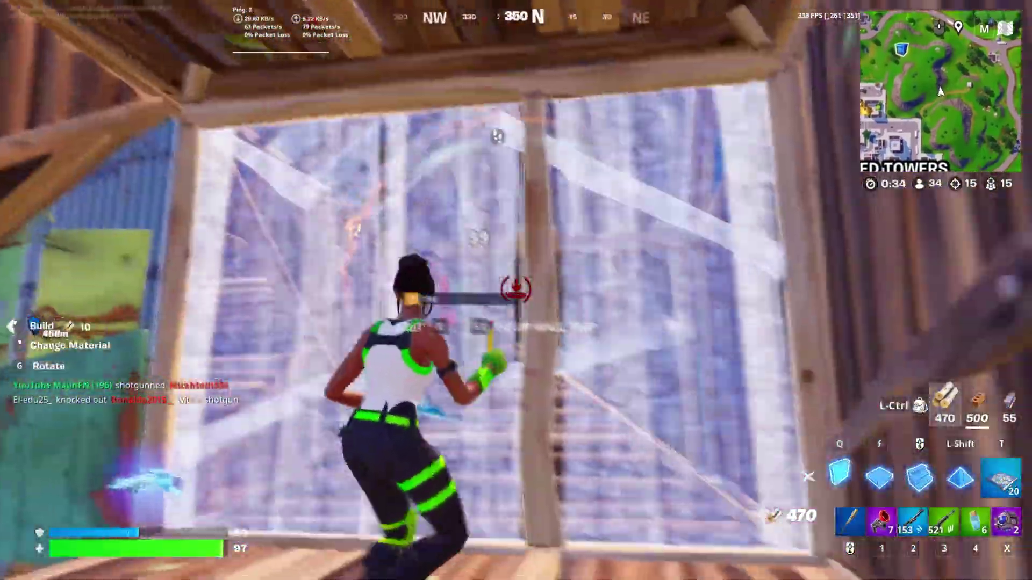
pyautogui.click(516, 290)
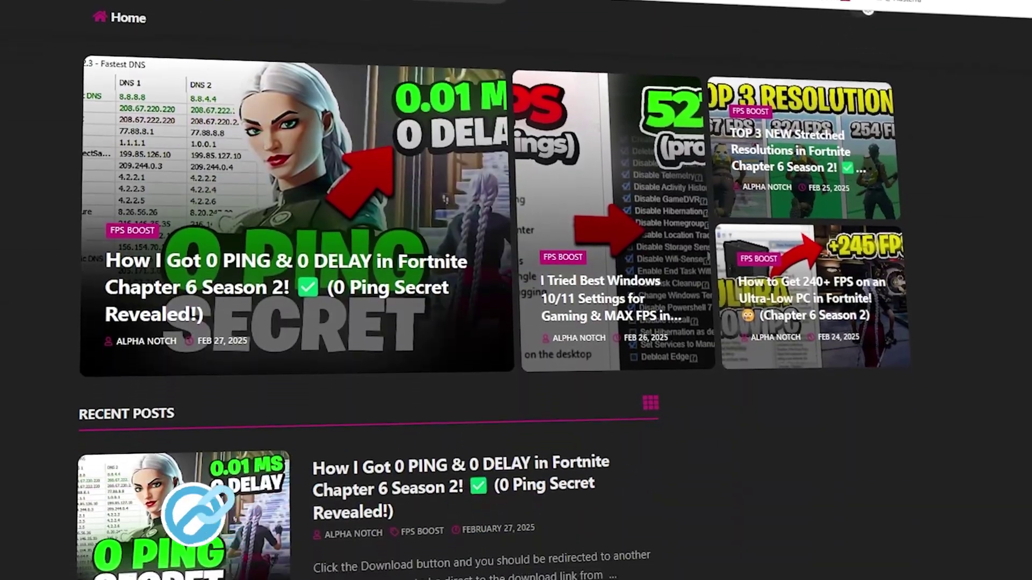
pyautogui.scroll(-6, 267, 248)
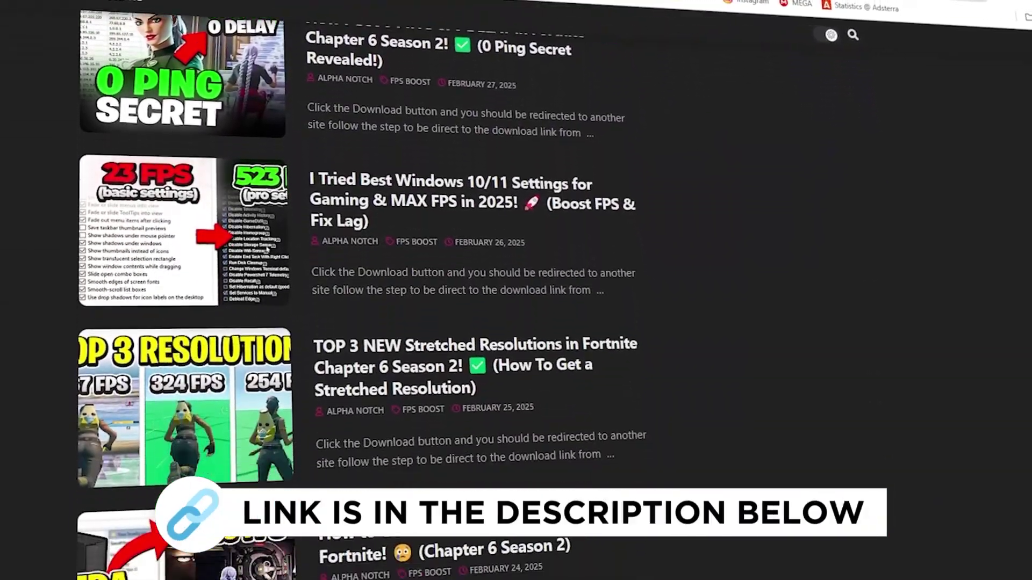
pyautogui.scroll(-8, 267, 248)
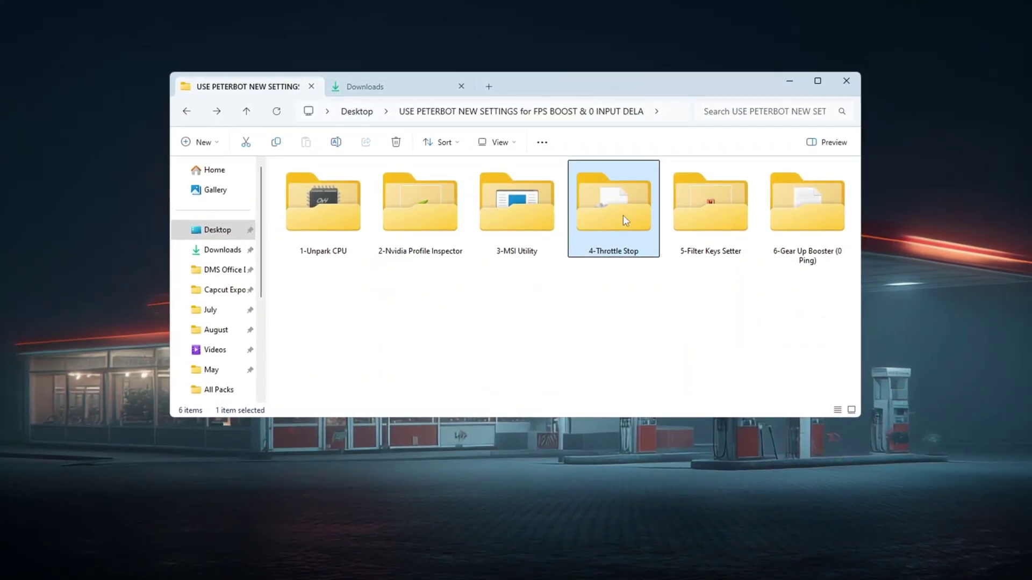
# Open the 4-Throttle Stop folder and examine the four profiles in ThrottleStop.
pyautogui.doubleClick(623, 216)
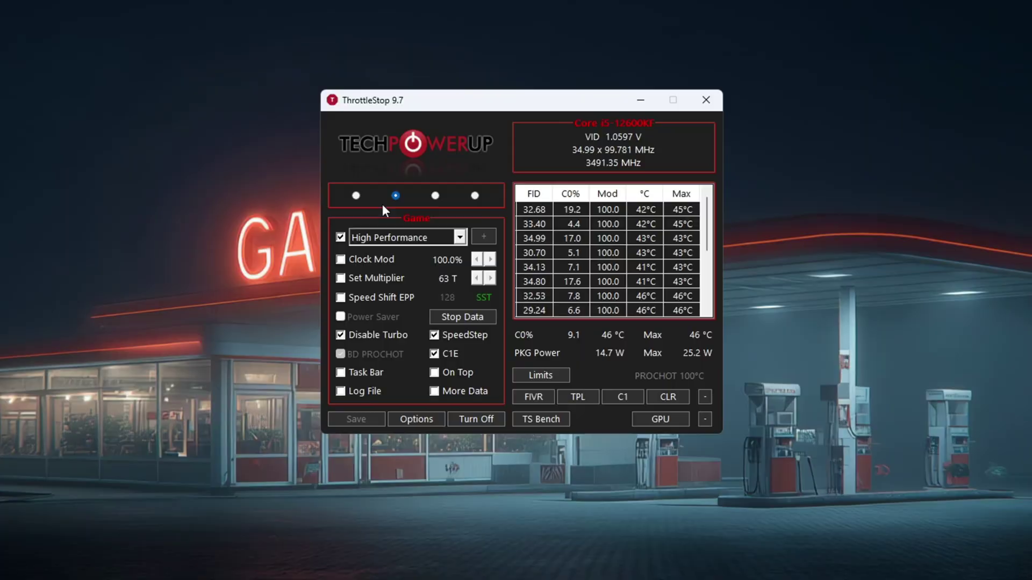
pyautogui.click(356, 196)
pyautogui.click(395, 196)
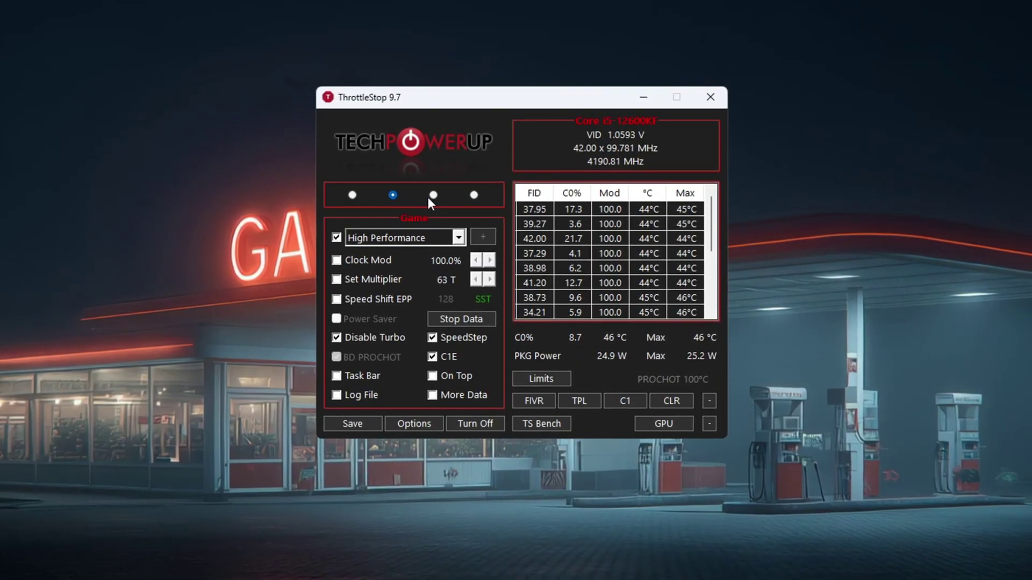
pyautogui.click(433, 194)
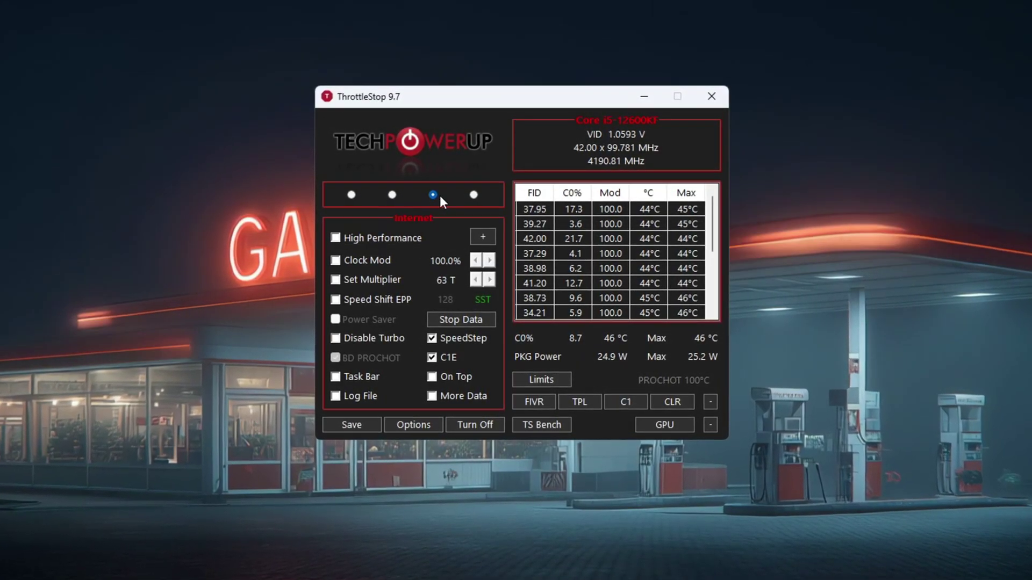
pyautogui.click(473, 194)
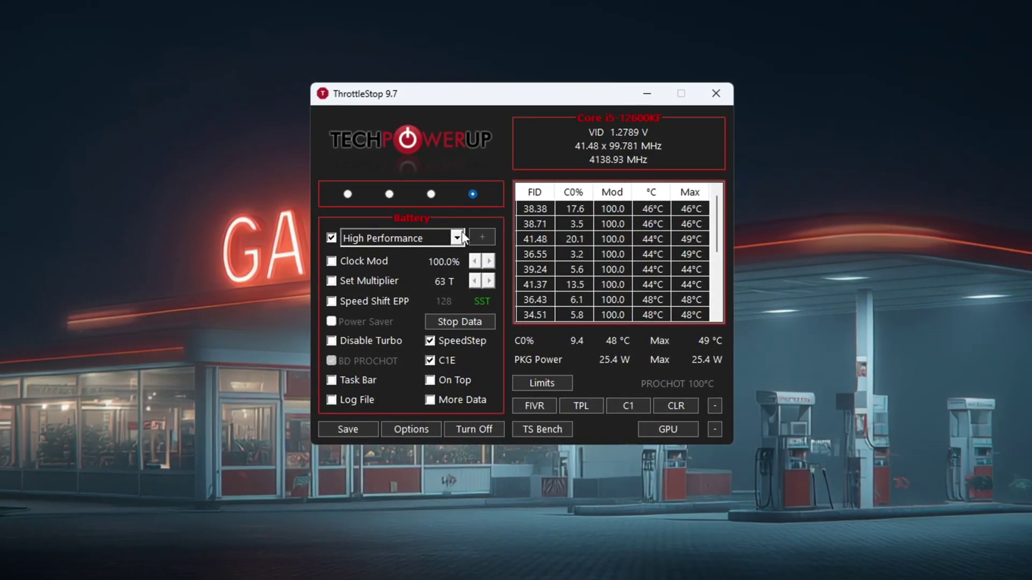
# Activate the Game profile in ThrottleStop, set its power plan to High Performance and save the settings.
pyautogui.click(389, 195)
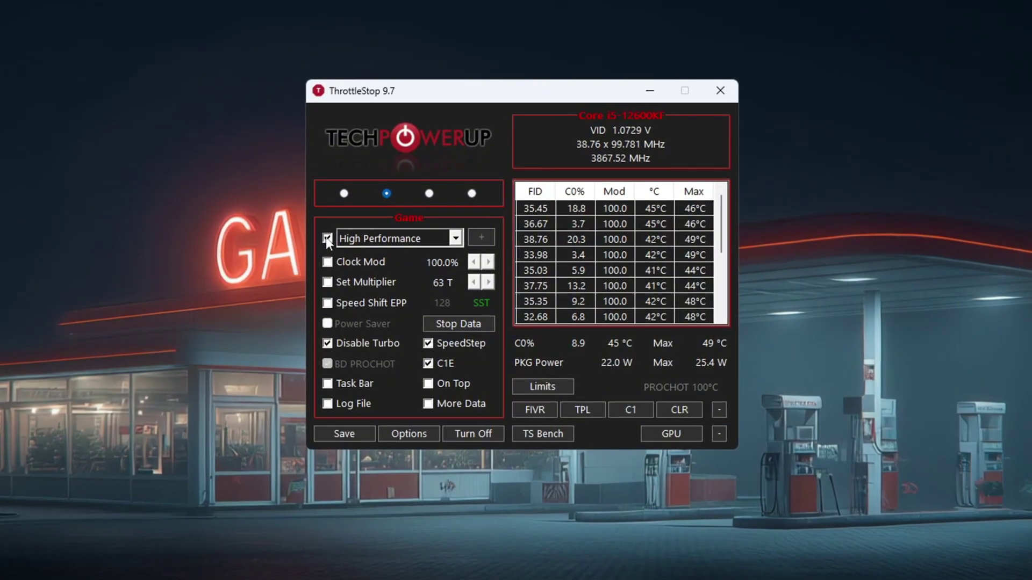
pyautogui.click(455, 238)
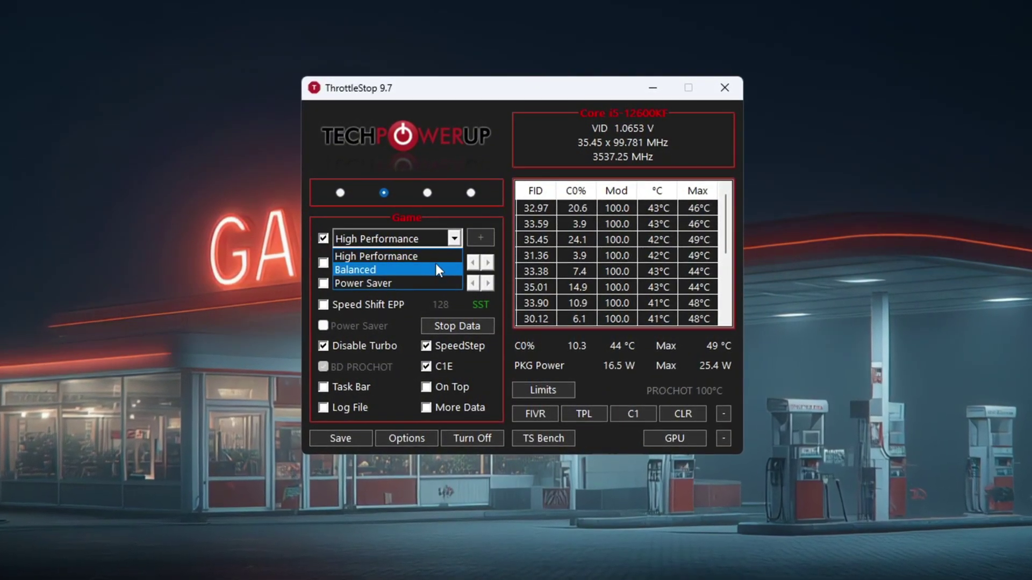
pyautogui.click(391, 255)
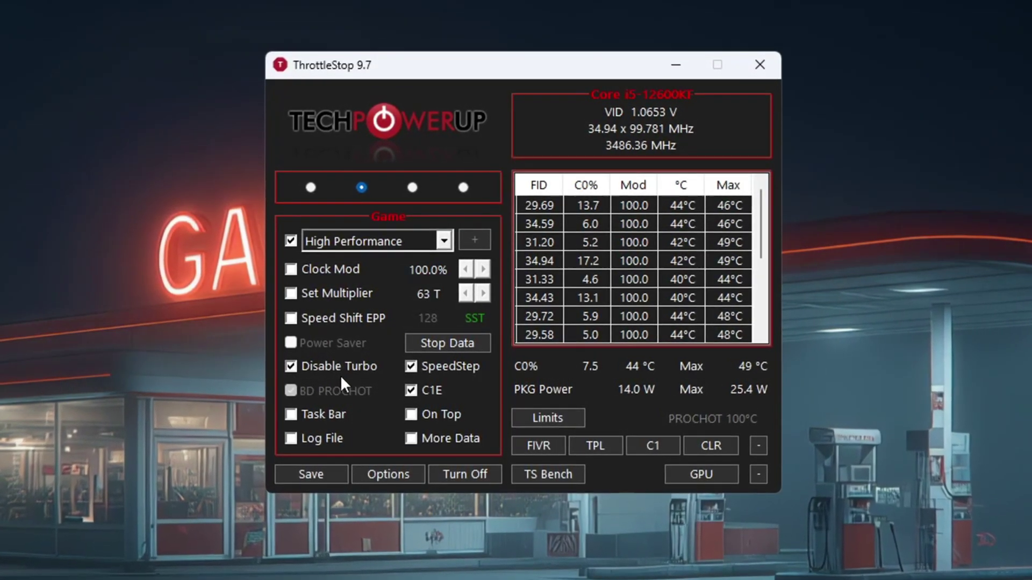
pyautogui.click(475, 482)
pyautogui.click(462, 478)
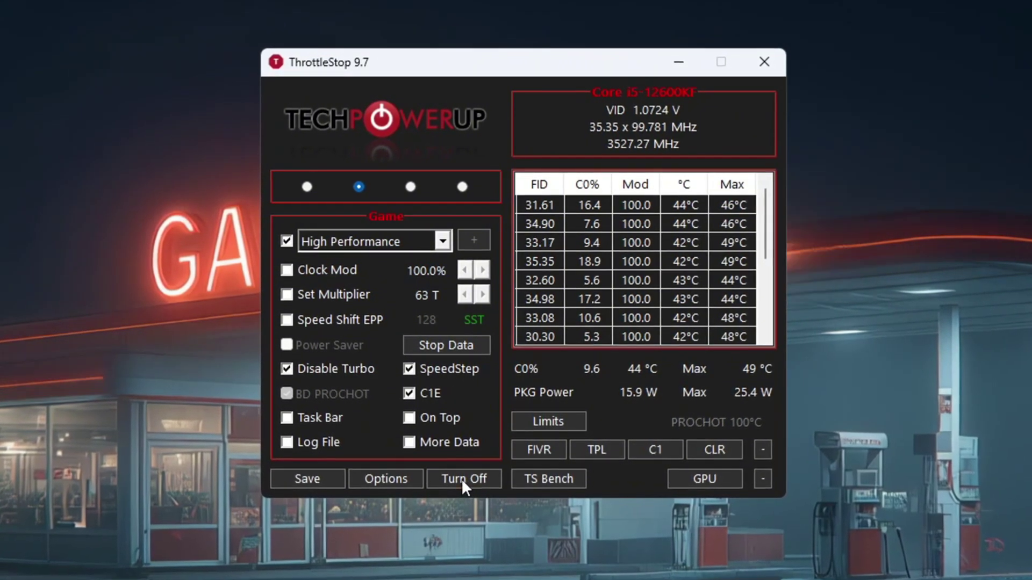
pyautogui.click(313, 479)
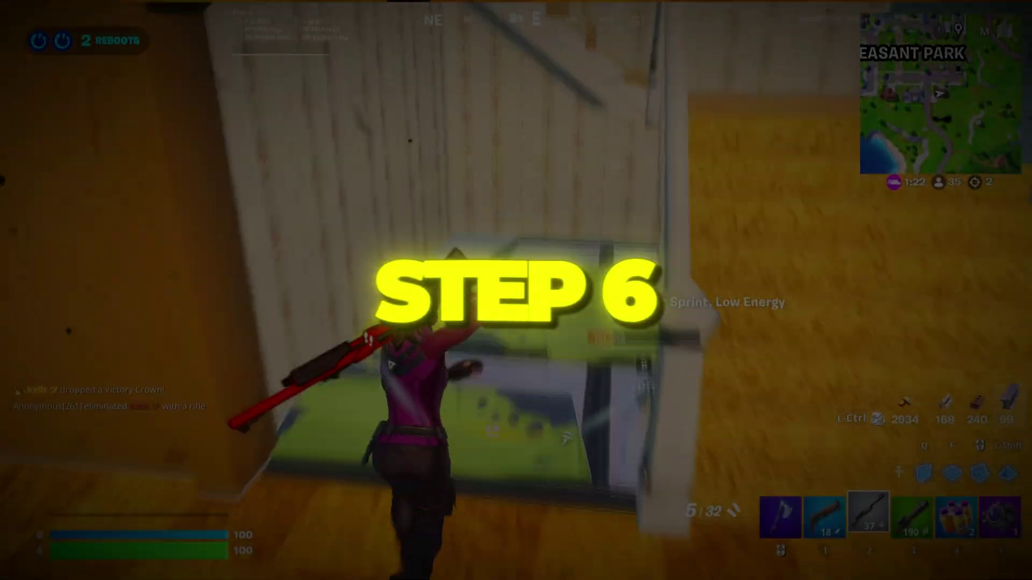
pyautogui.press('f')
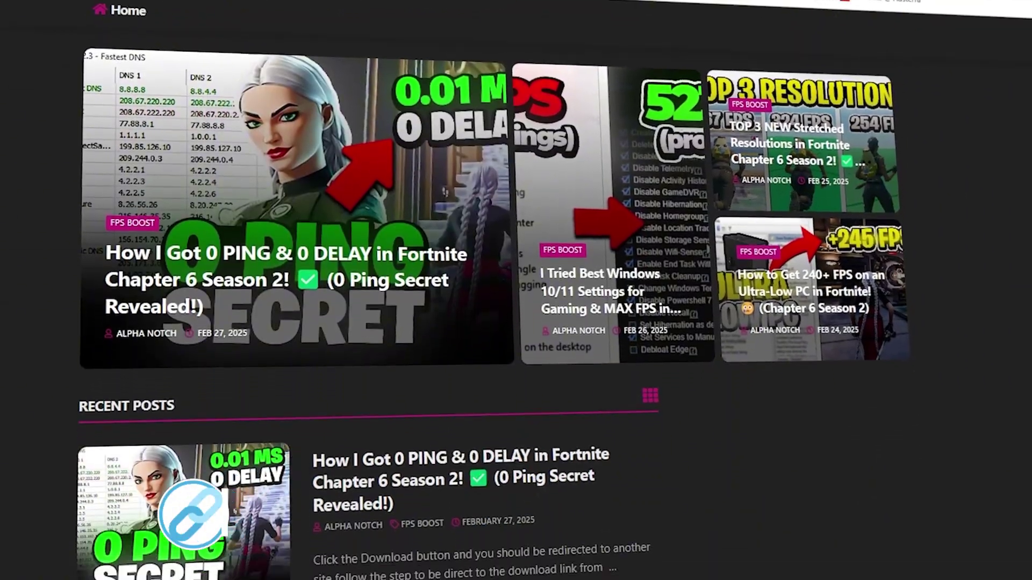
pyautogui.scroll(-8, 365, 290)
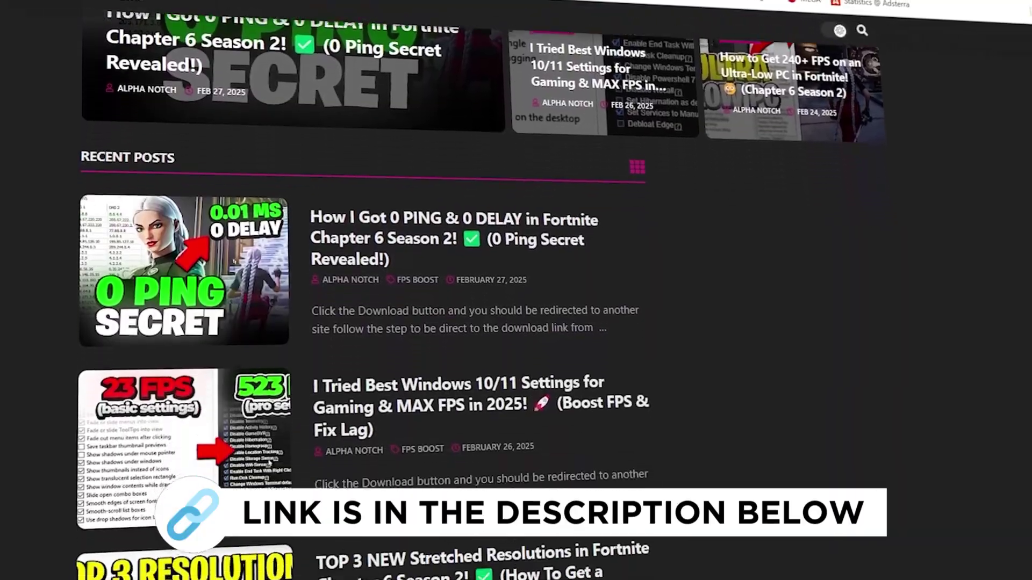
pyautogui.scroll(-9, 366, 290)
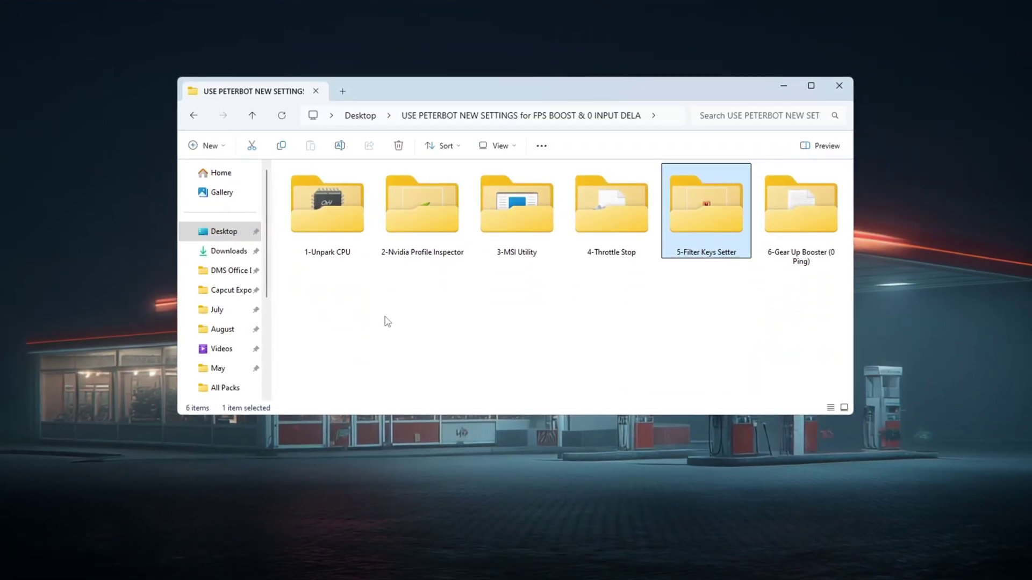
# Launch FilterKeysSetter.exe from the 5-Filter Keys Setter folder.
pyautogui.doubleClick(729, 202)
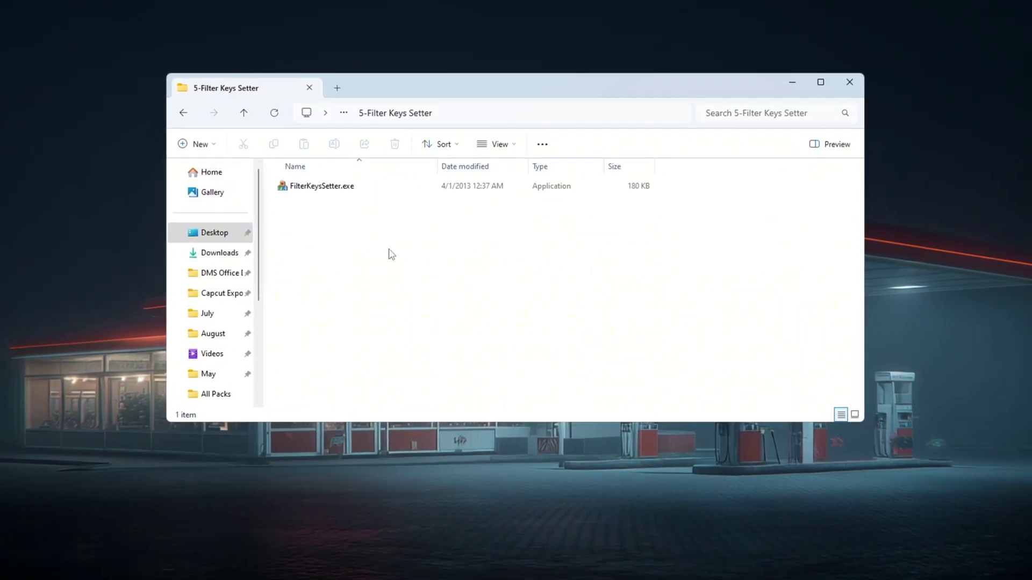
pyautogui.doubleClick(424, 187)
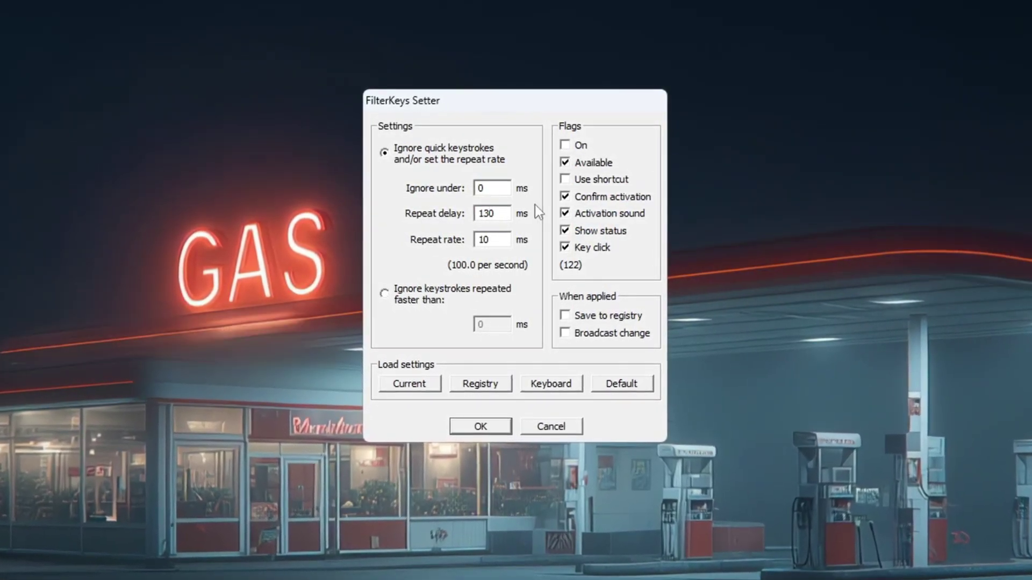
# Check the repeat delay and repeat rate in FilterKeys Setter and enable Save to registry.
pyautogui.moveTo(506, 214); pyautogui.dragTo(403, 222)
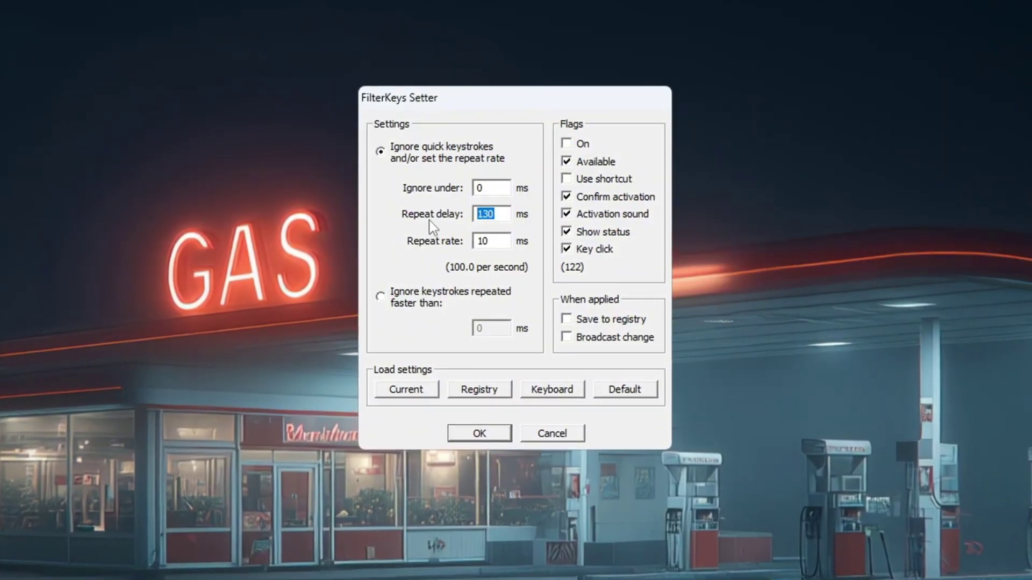
pyautogui.moveTo(491, 241); pyautogui.dragTo(469, 259)
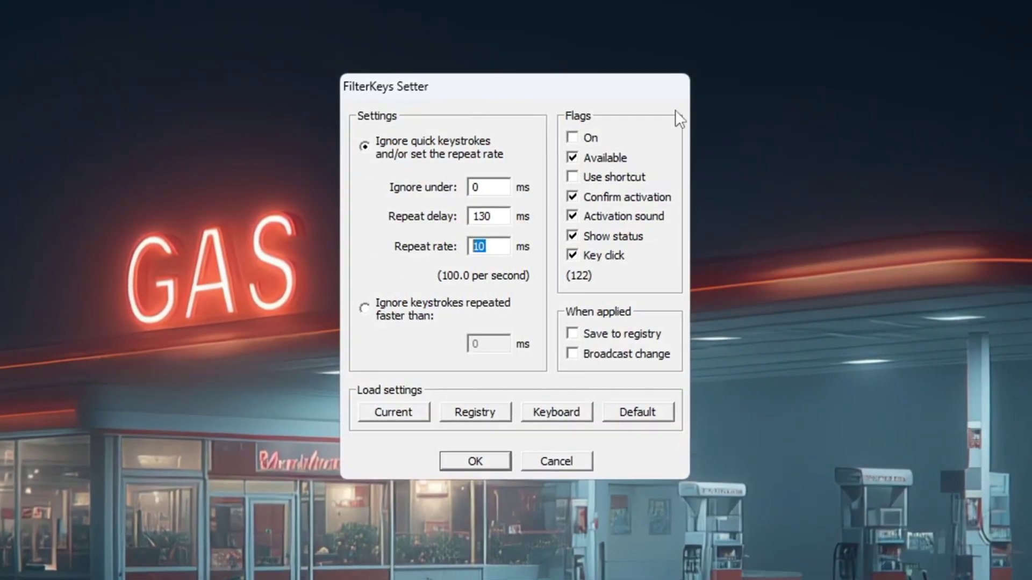
pyautogui.click(569, 335)
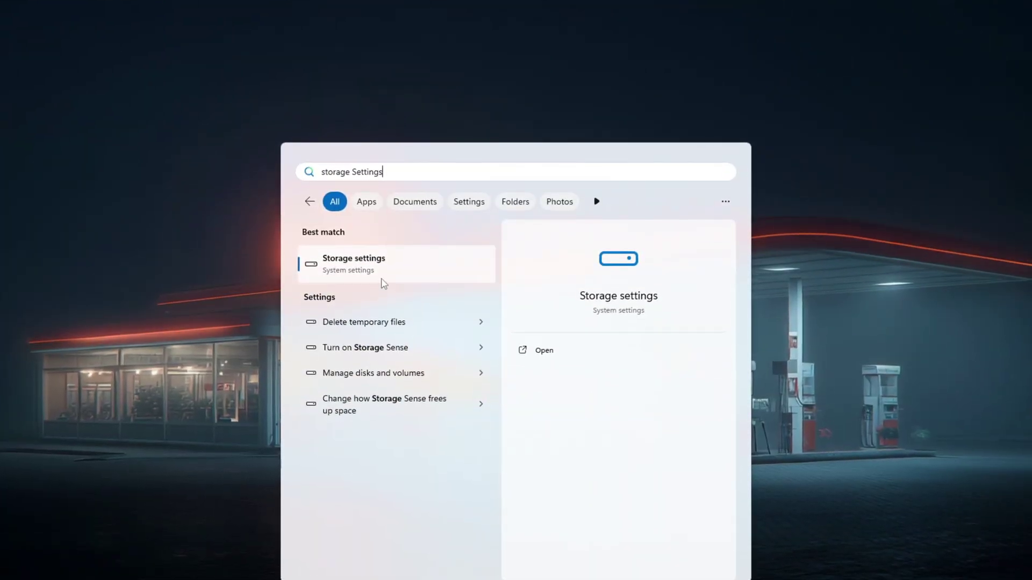
# Open the Storage Sense page from the Windows Storage settings.
pyautogui.click(383, 278)
pyautogui.scroll(-2, 565, 290)
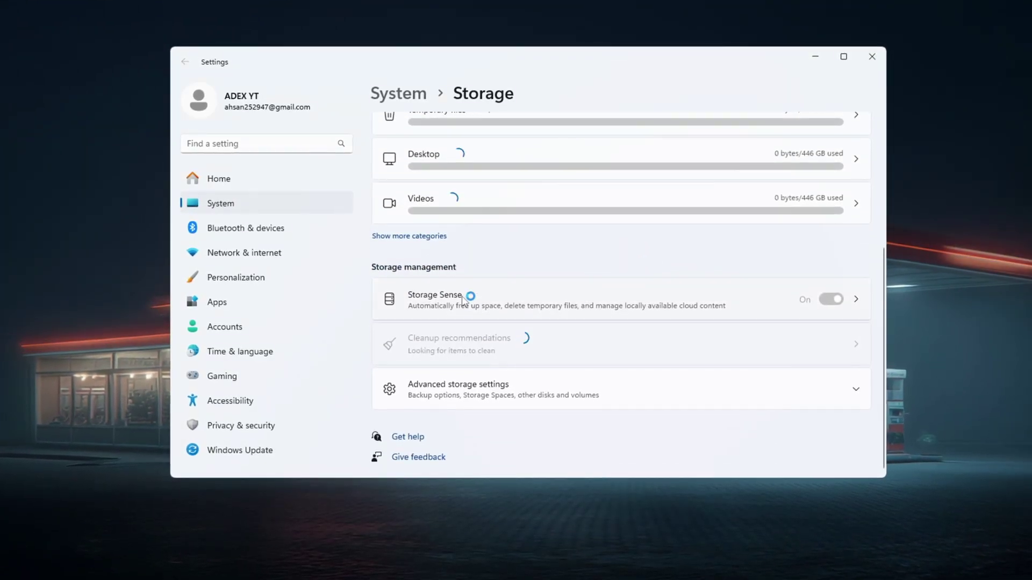
pyautogui.click(467, 297)
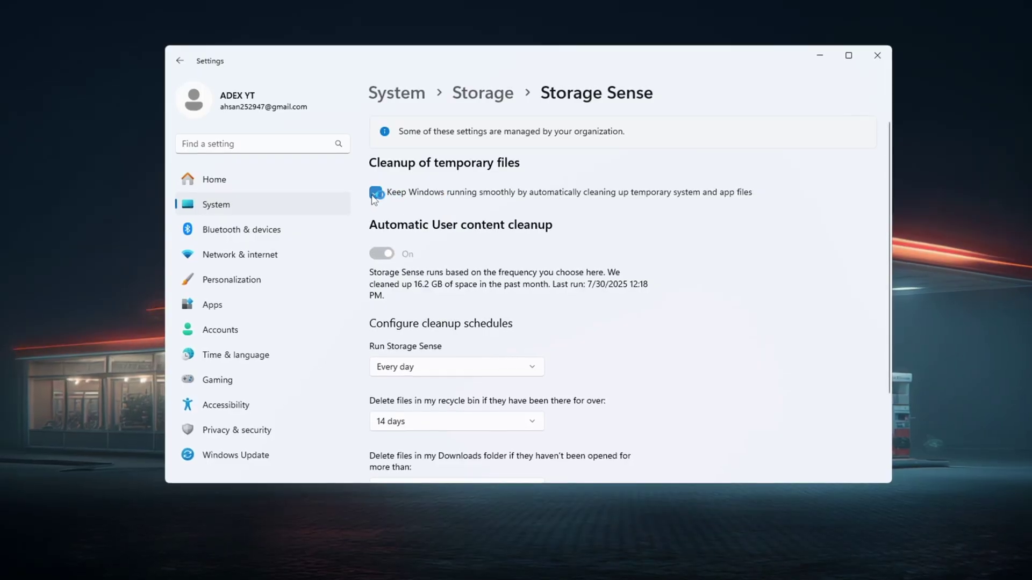